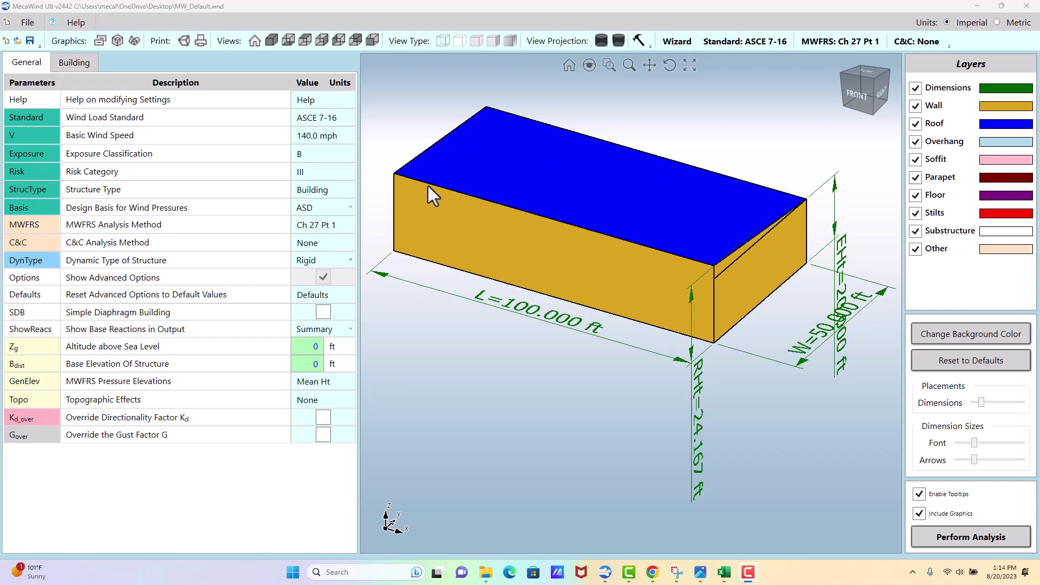
In the Structure Type chooser, try Bin, then select the Tank tile instead
left_click(317, 189)
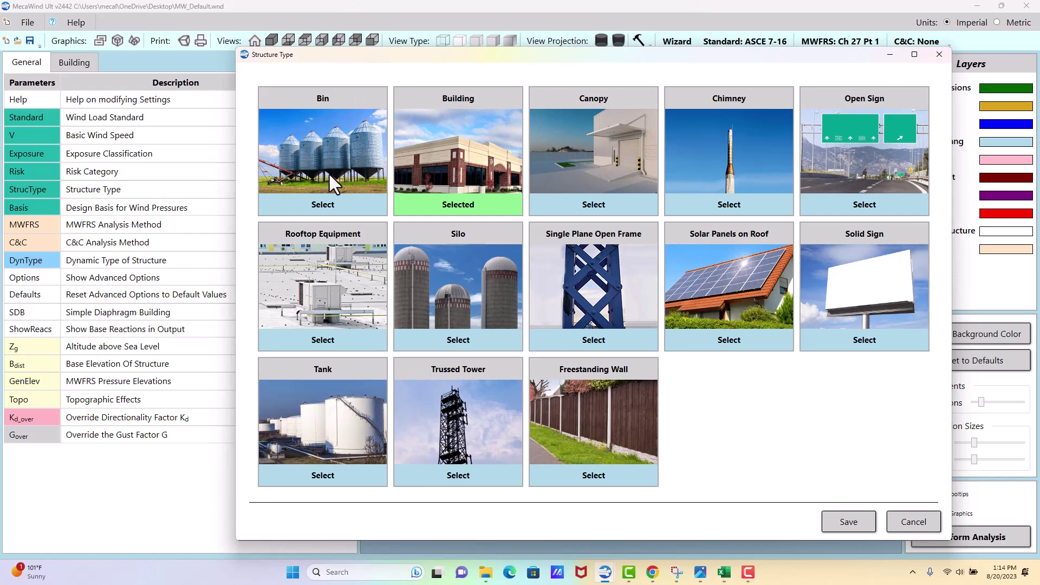
mouse_move(330, 104)
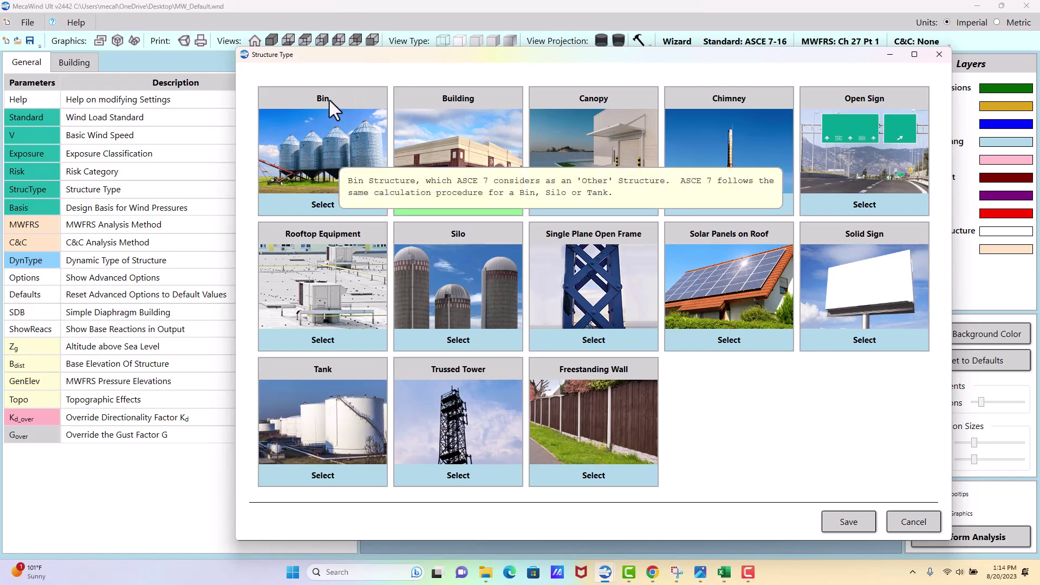
left_click(320, 97)
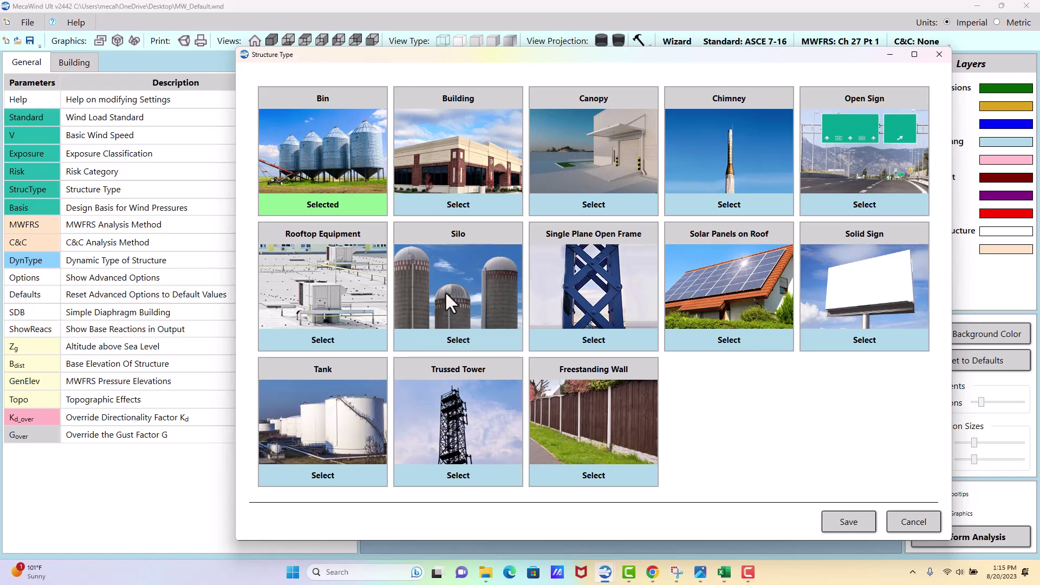
mouse_move(446, 294)
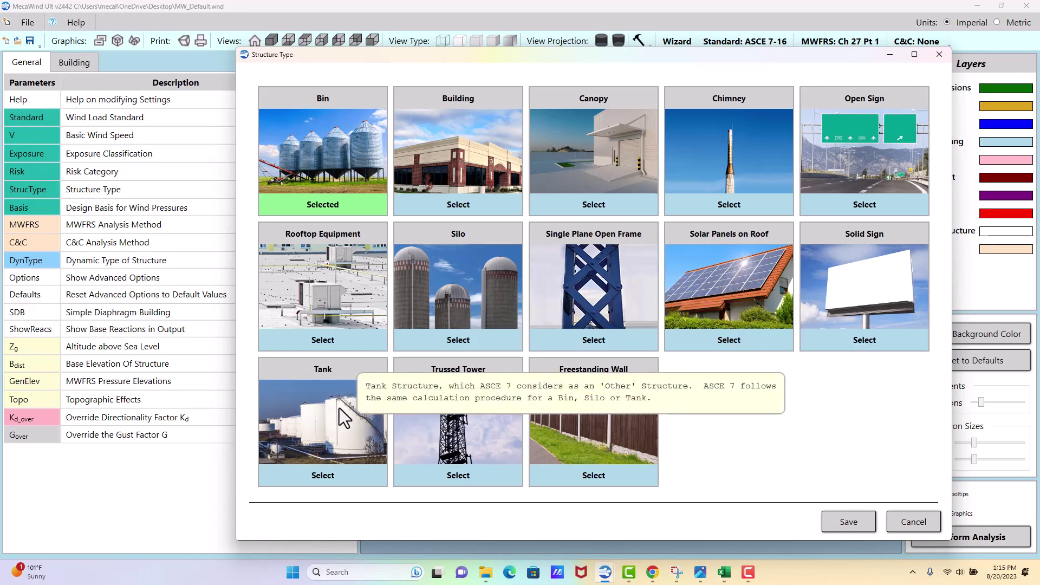
mouse_move(287, 144)
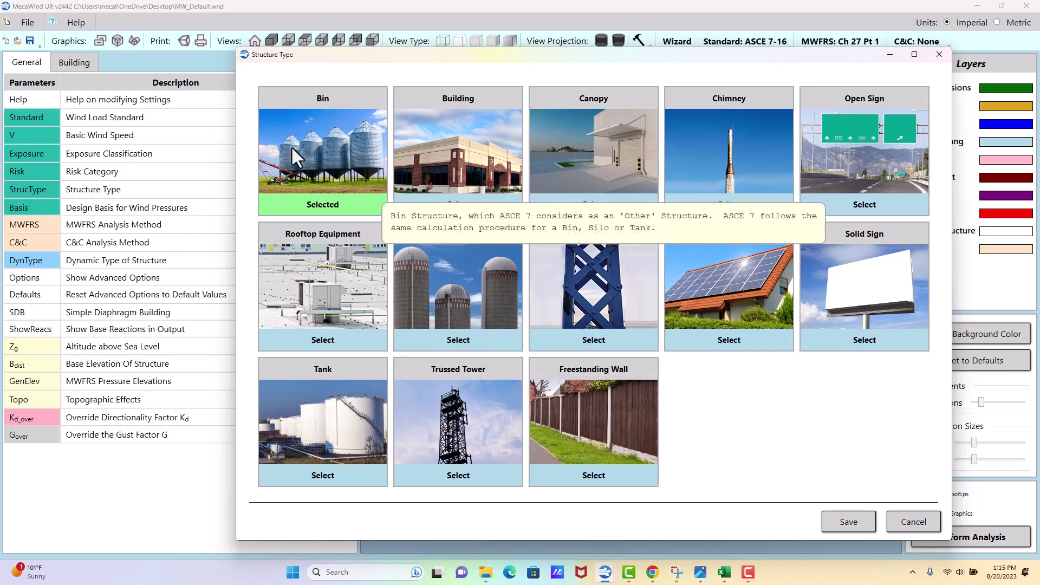
left_click(325, 427)
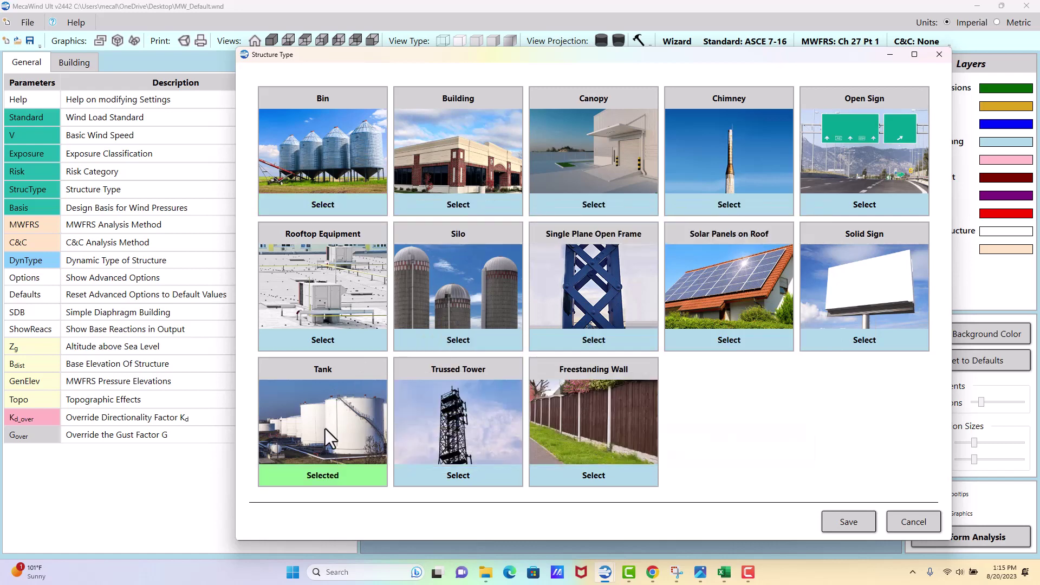
Save Tank as the structure type and switch the MWFRS method to Ch 29
left_click(848, 522)
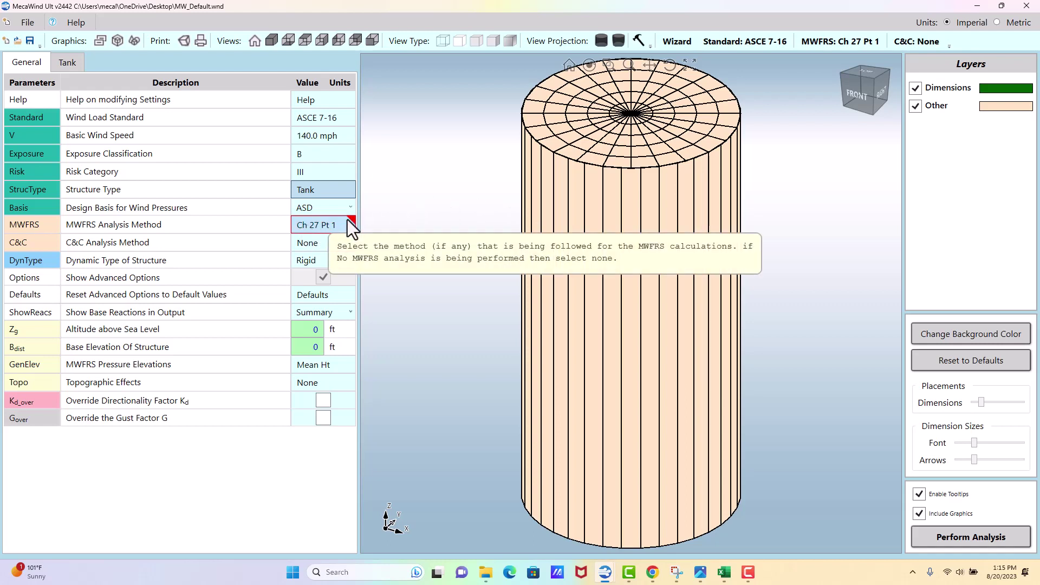
mouse_move(351, 217)
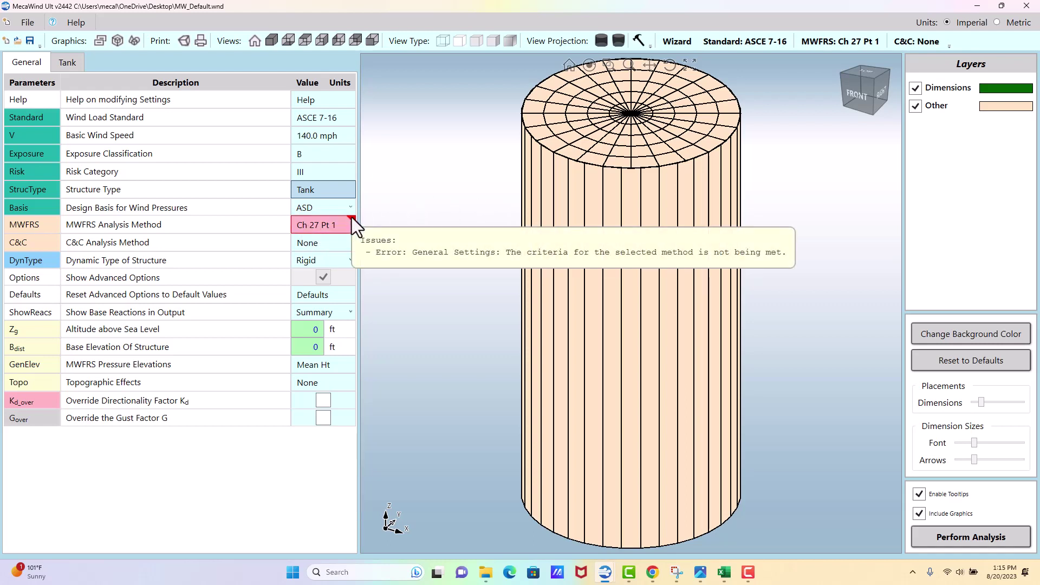
left_click(336, 222)
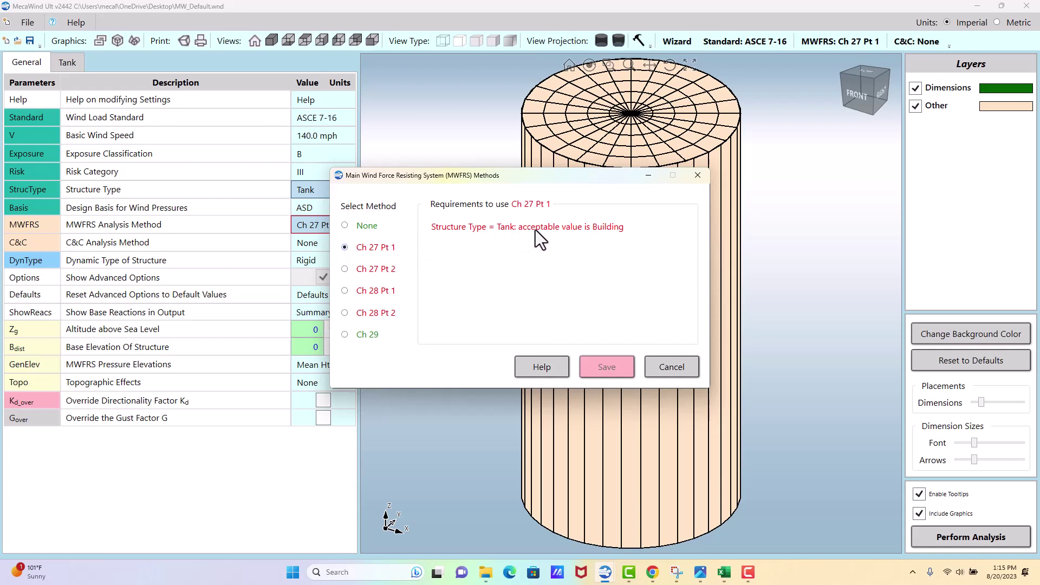
mouse_move(606, 229)
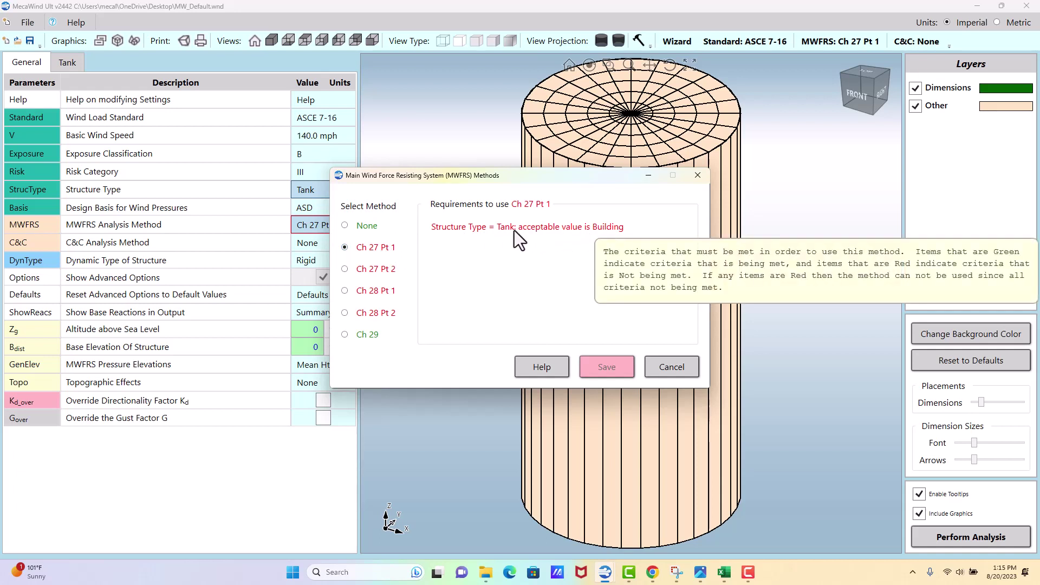
left_click(345, 335)
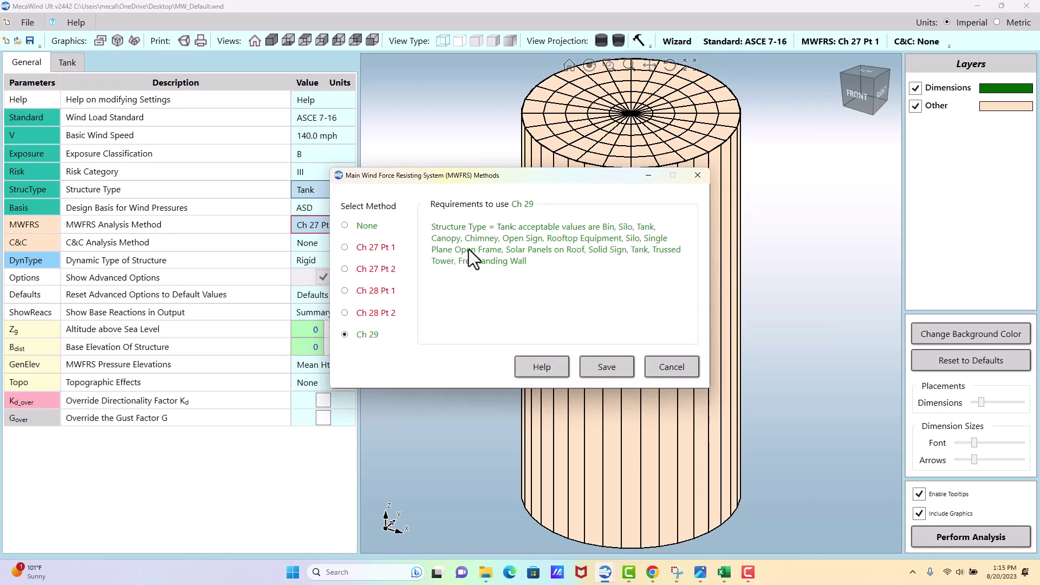
mouse_move(469, 249)
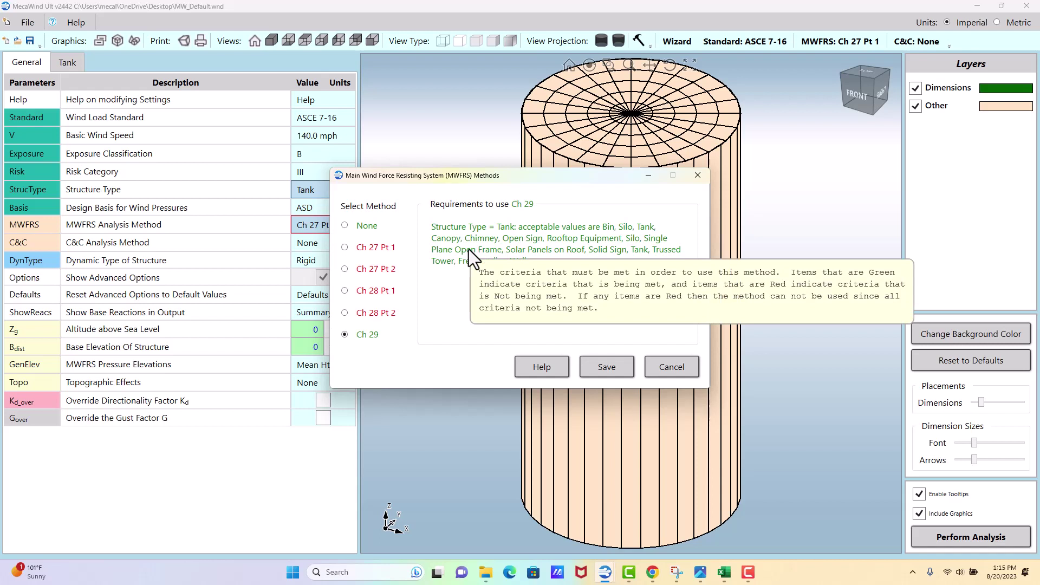
left_click(611, 368)
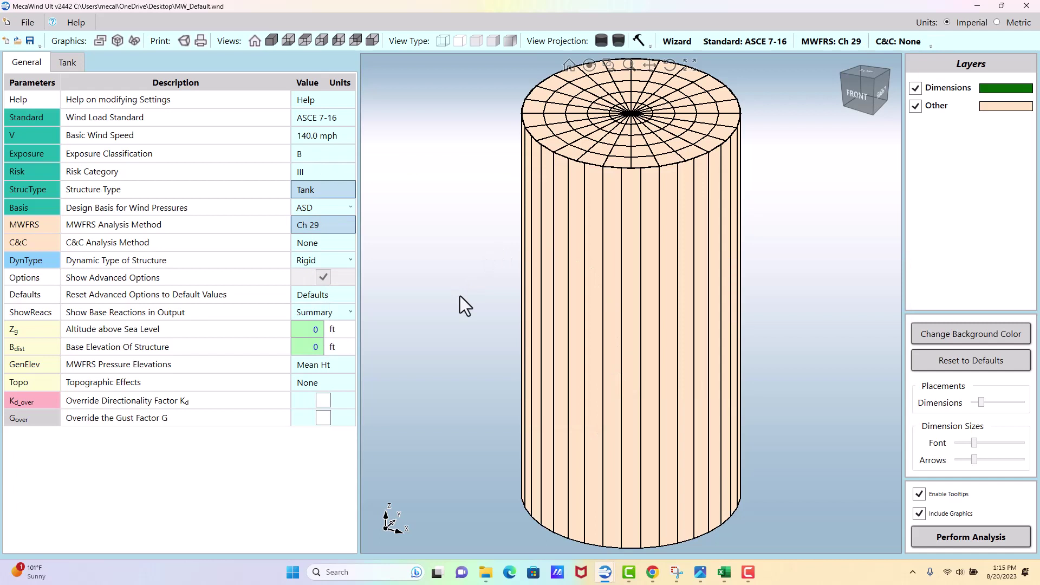
Show the Tank parameters and read through the Tank Help notes before closing them
left_click(68, 63)
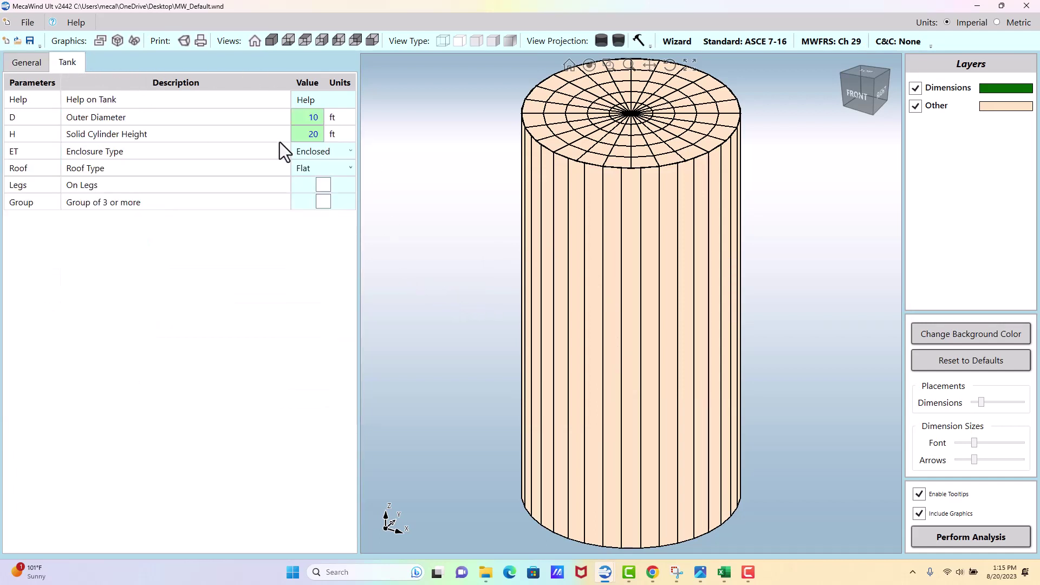
left_click(314, 103)
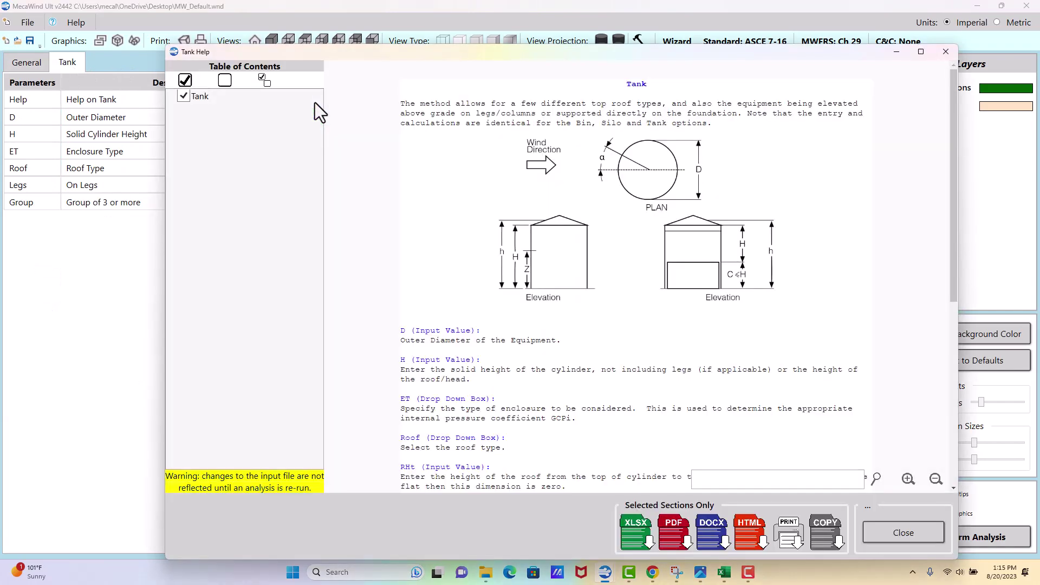
scroll(587, 210, "down", 6)
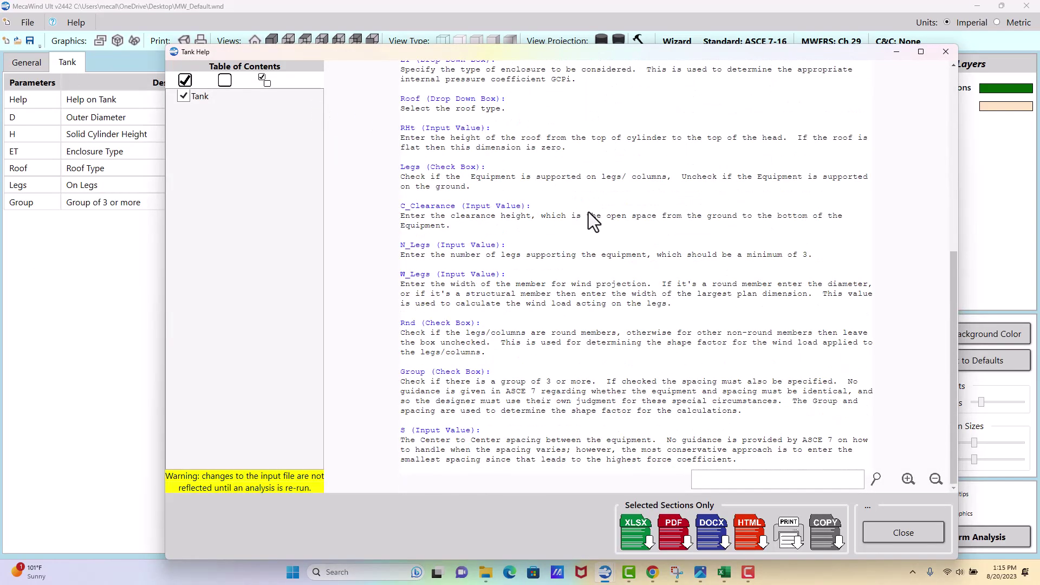
scroll(586, 210, "up", 6)
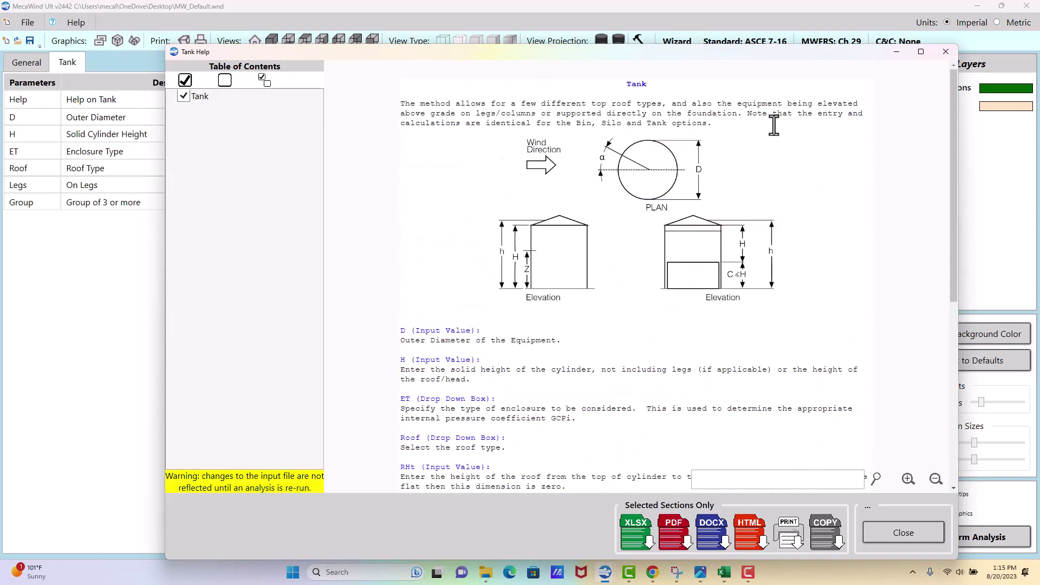
left_click(945, 53)
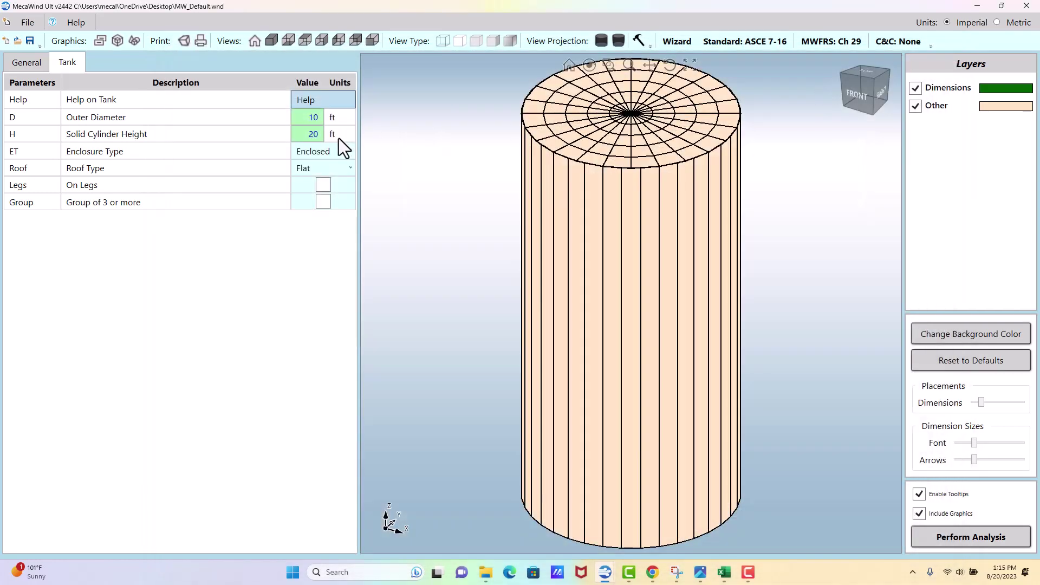
Set outer diameter to 12 ft and cylinder height to 25 ft, leaving type Enclosed
left_click(310, 117)
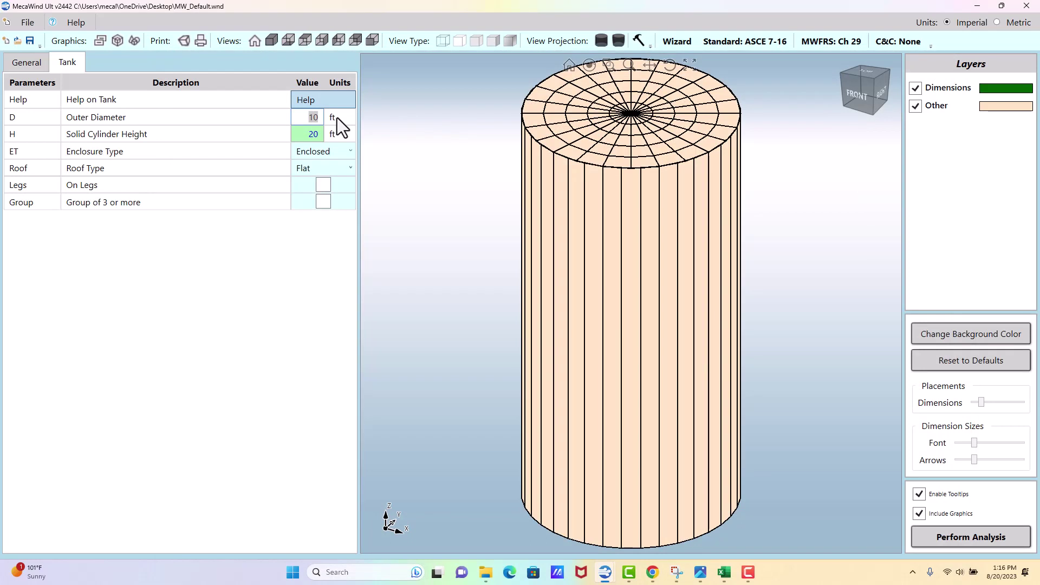
type("12")
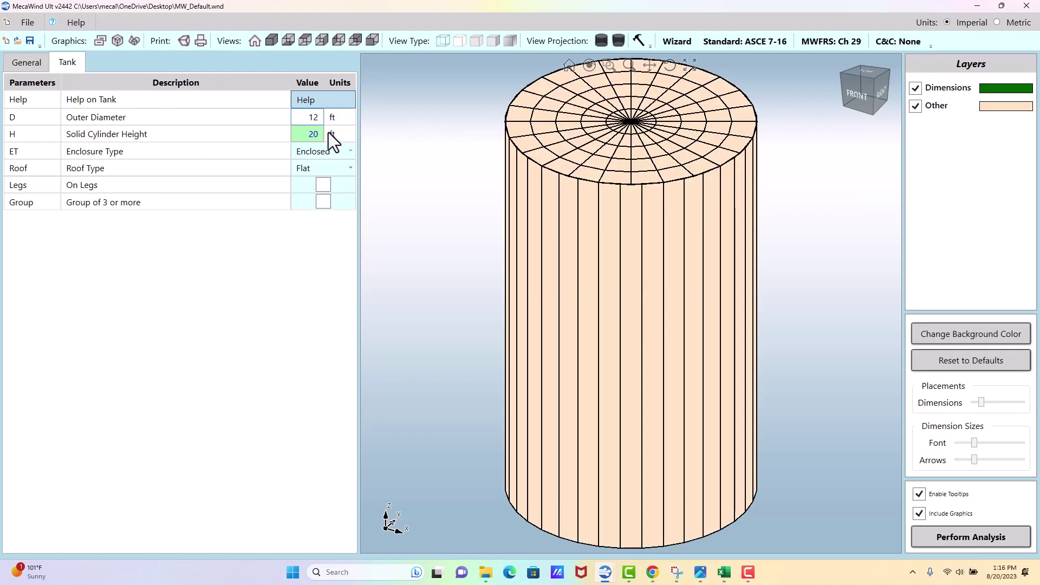
left_click(326, 134)
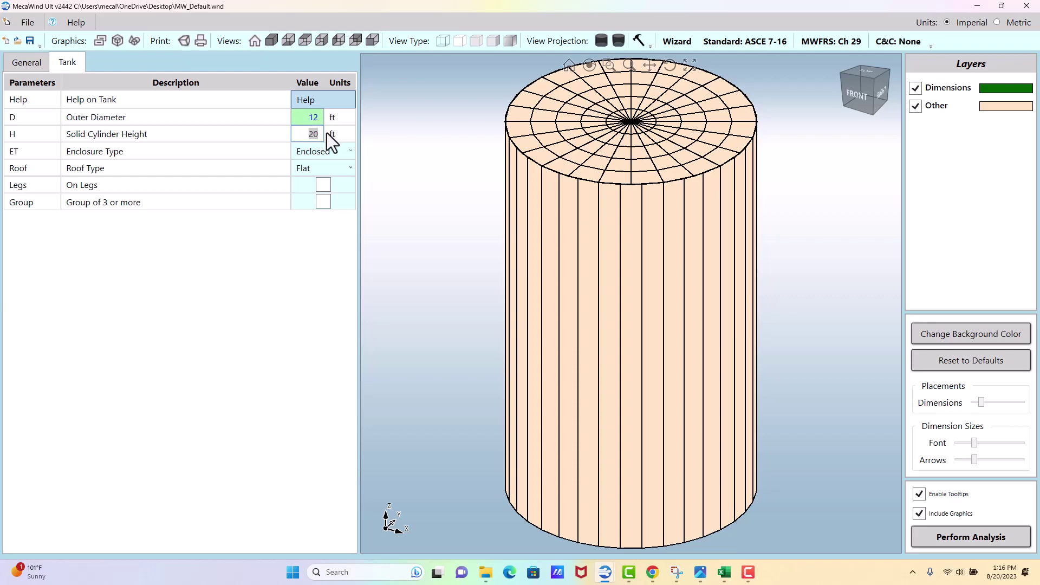
type("25")
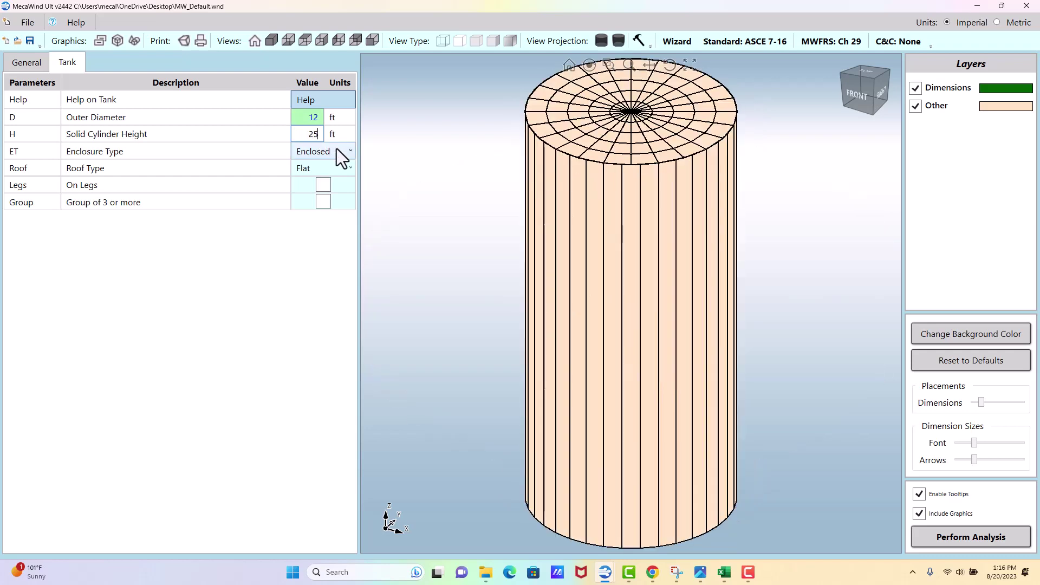
left_click(341, 148)
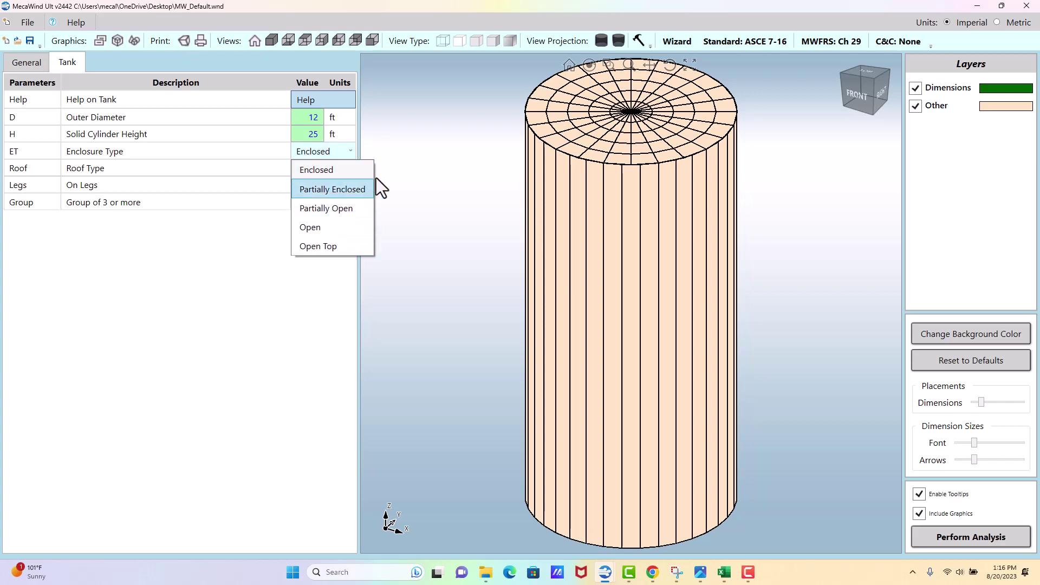
left_click(374, 162)
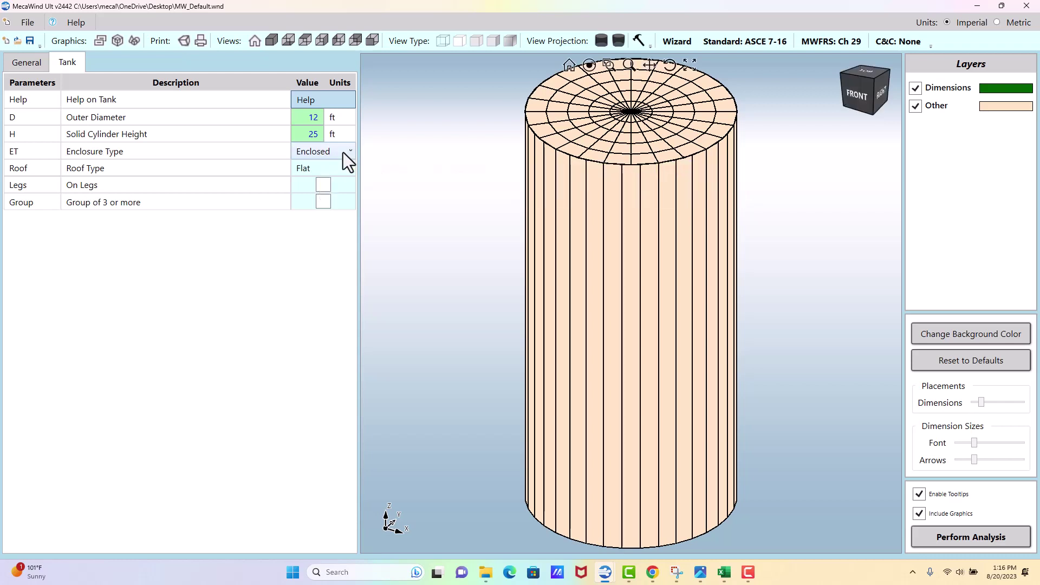
Keep the tank Enclosed and, after trying Domed and Flat, set the roof type to Conical
left_click(345, 152)
left_click(384, 149)
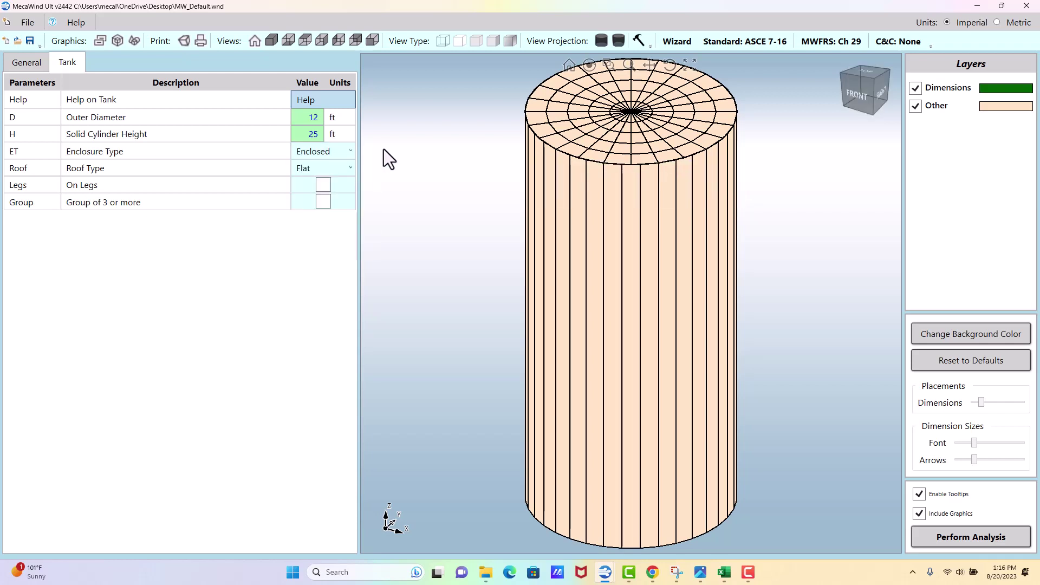
left_click(336, 165)
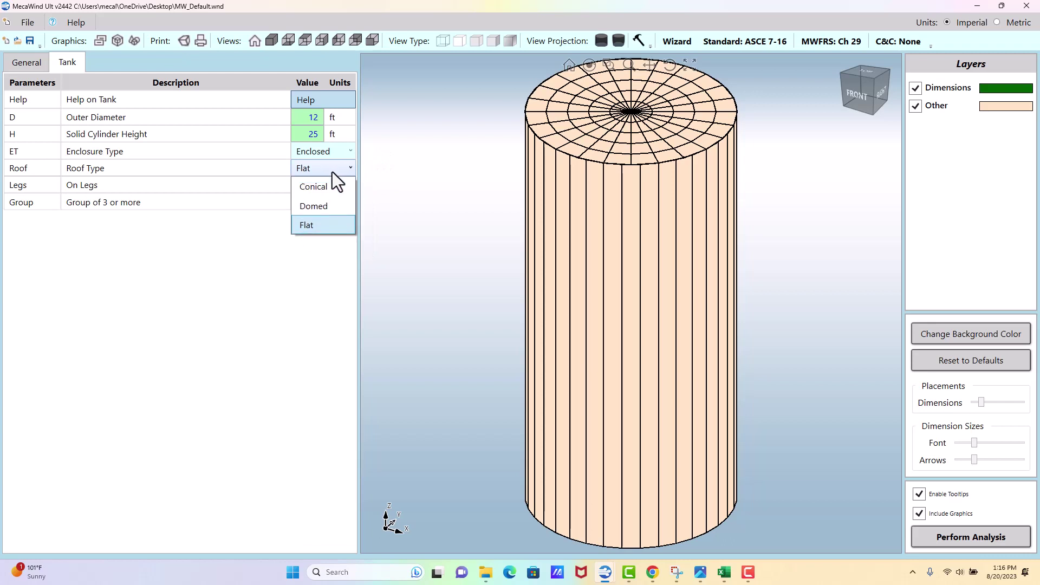
left_click(322, 183)
left_click(339, 166)
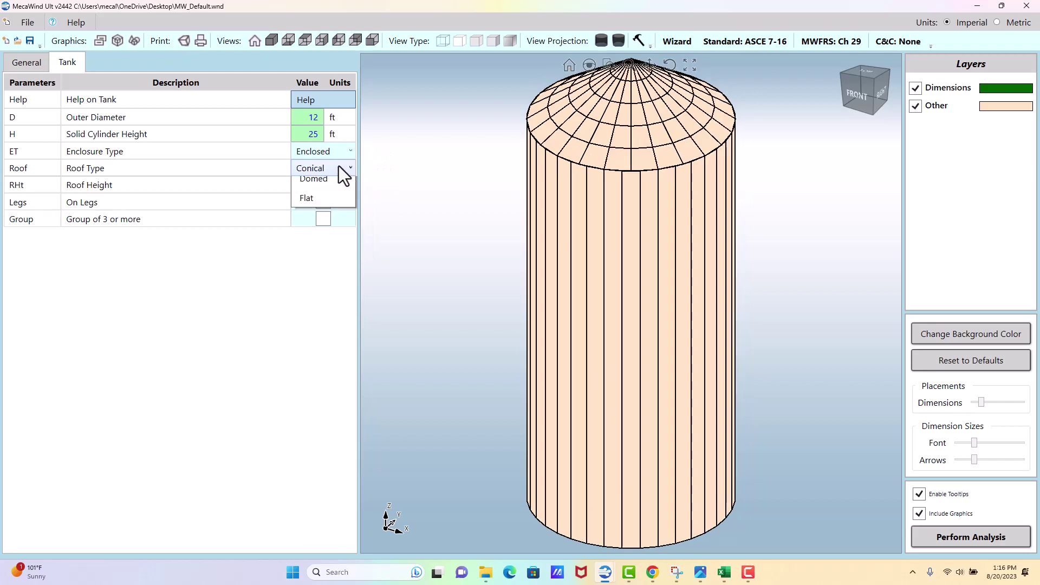
left_click(324, 203)
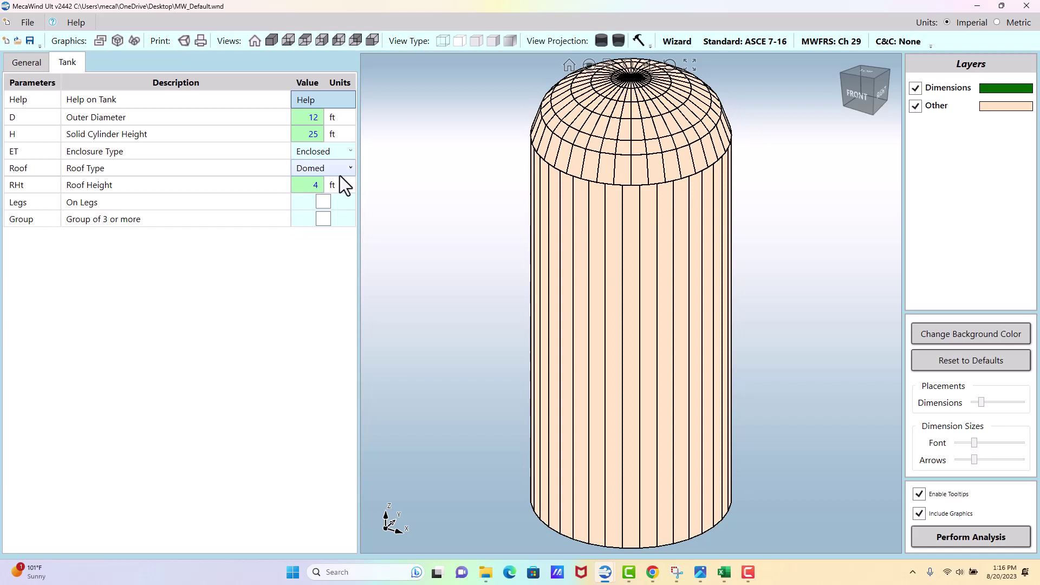
left_click(339, 170)
left_click(314, 224)
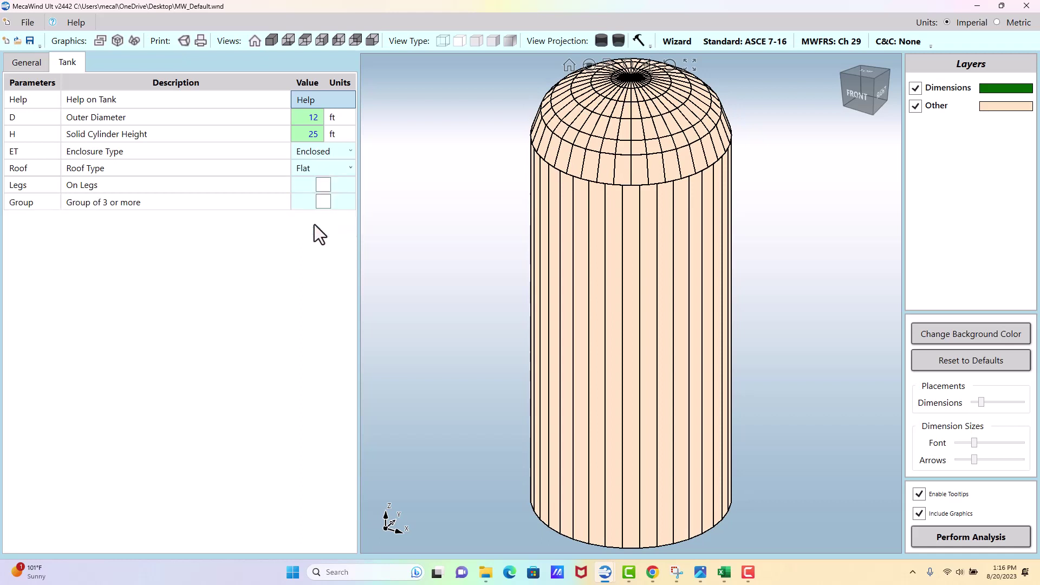
left_click(351, 165)
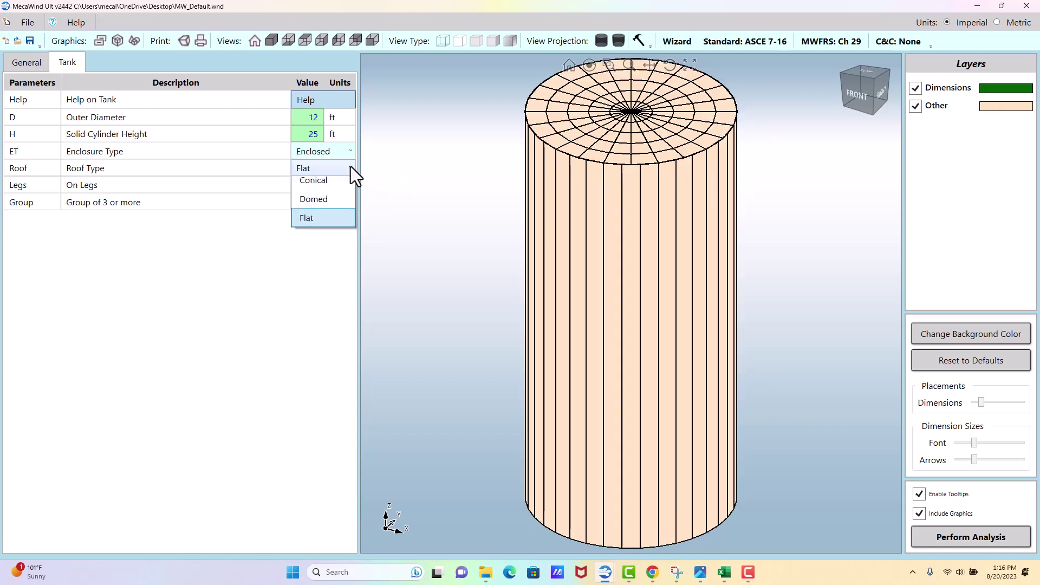
left_click(330, 183)
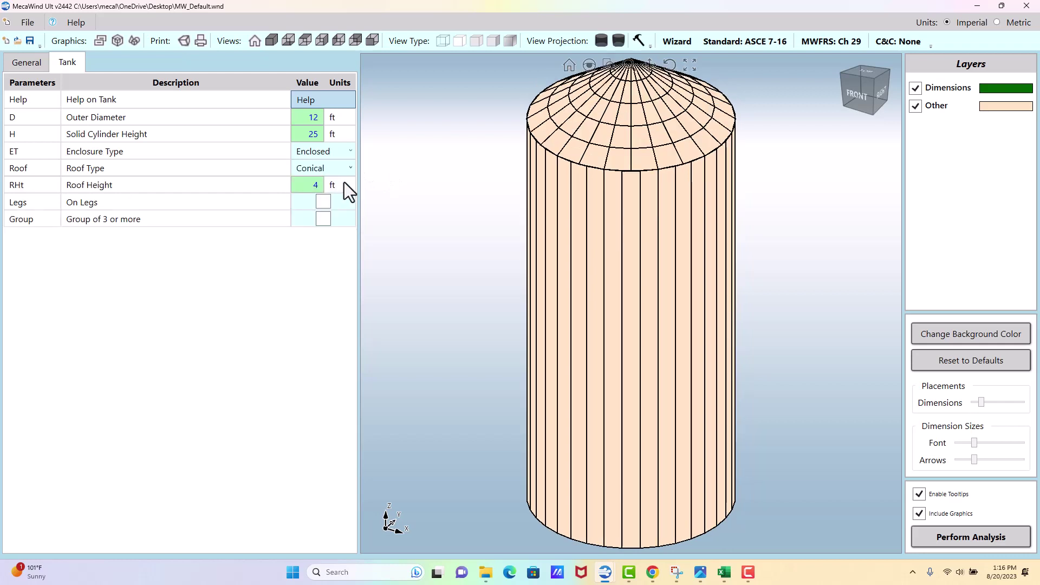
Enter 6 ft as the tank's roof height
left_click(310, 185)
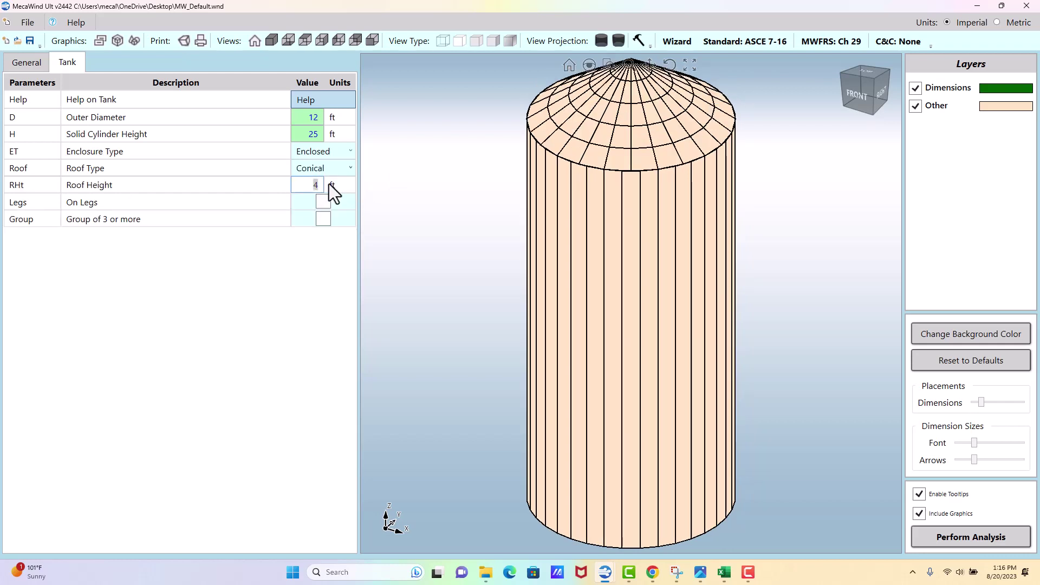
left_click(317, 185)
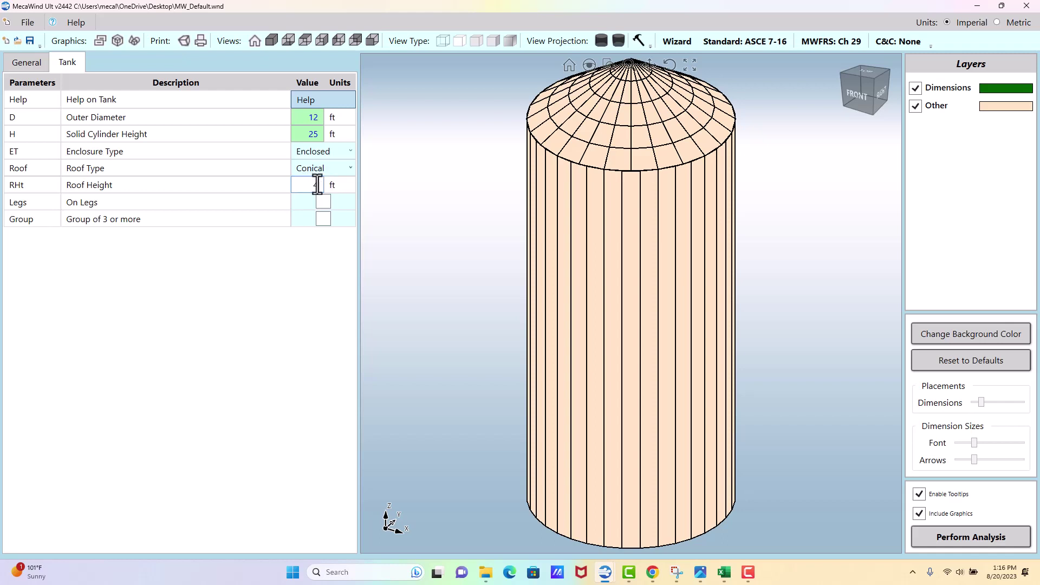
type("6")
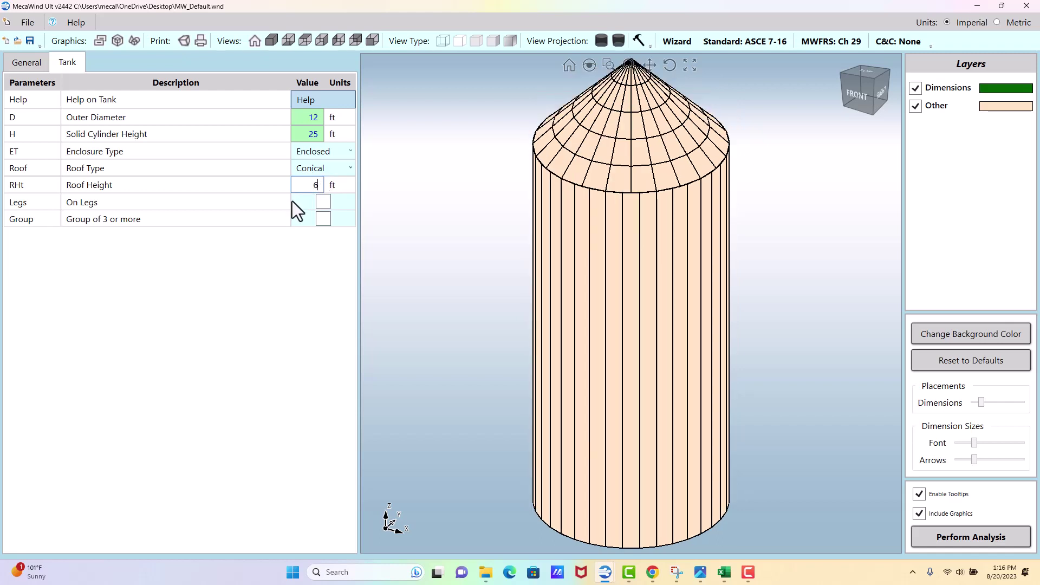
Put the tank on legs 2 ft wide, keeping legs square and the tank ungrouped
left_click(323, 201)
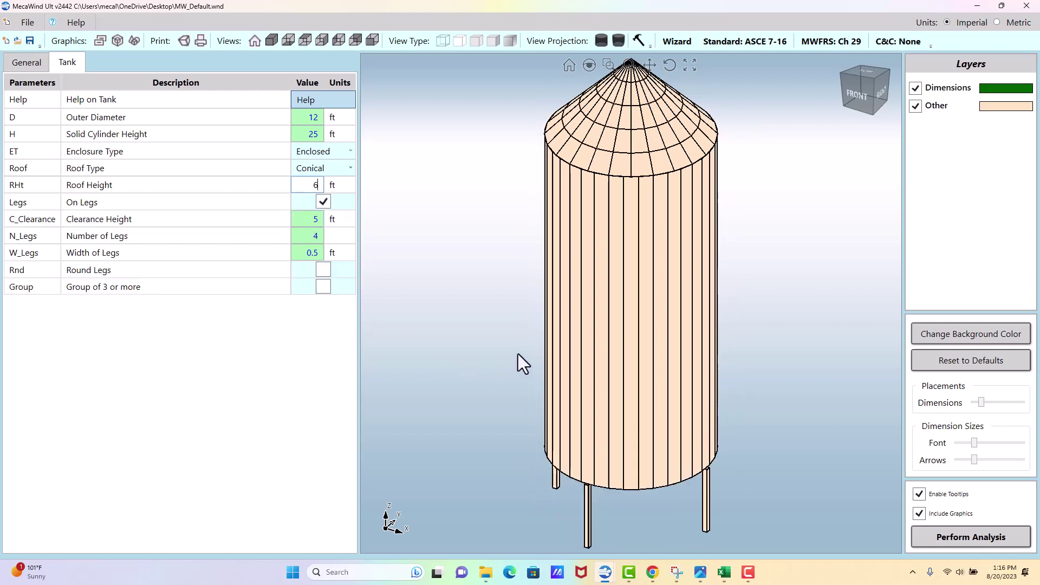
scroll(553, 395, "down", 2)
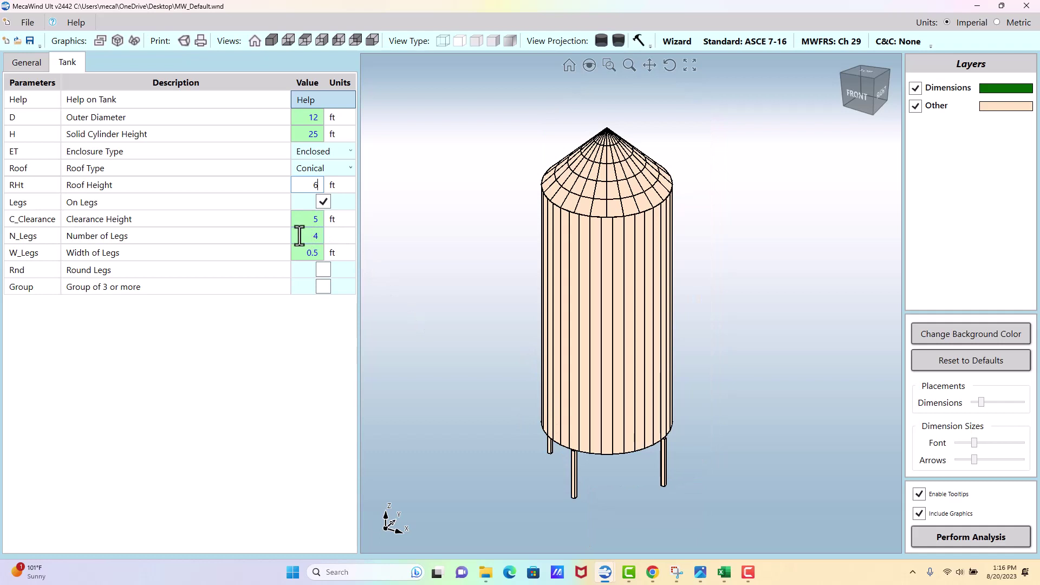
left_click(305, 252)
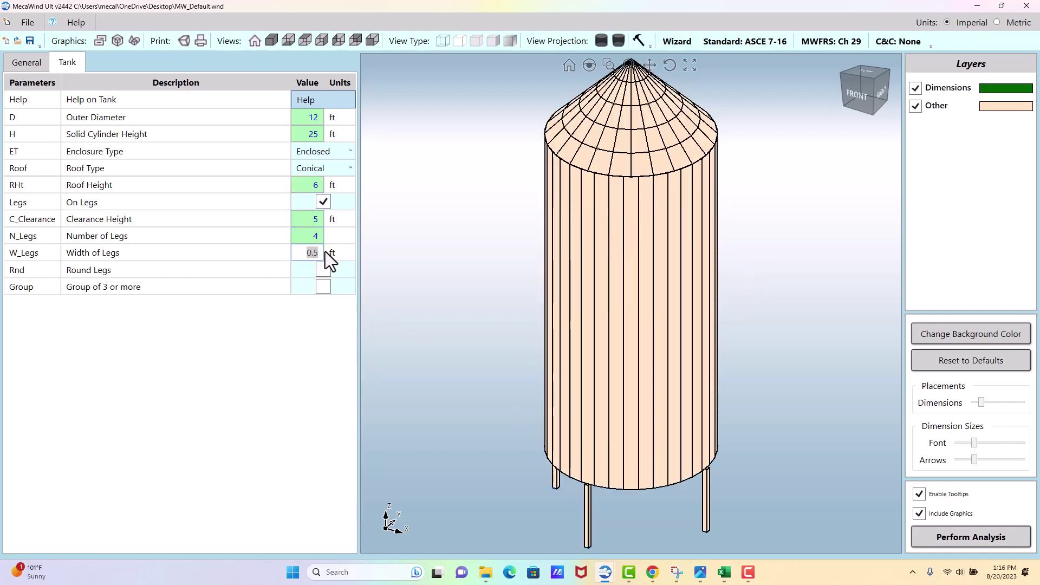
type("2")
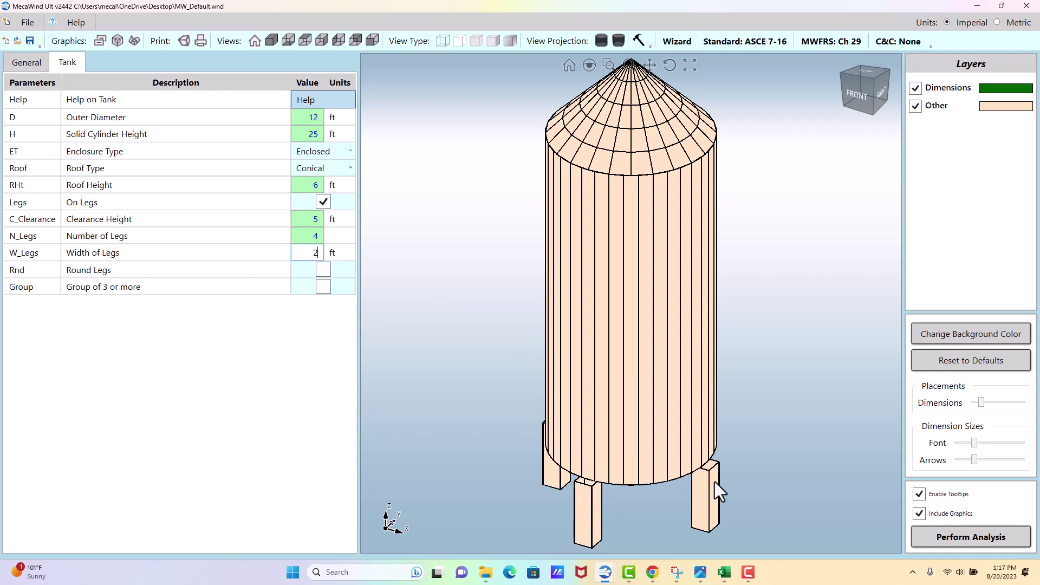
left_click(323, 269)
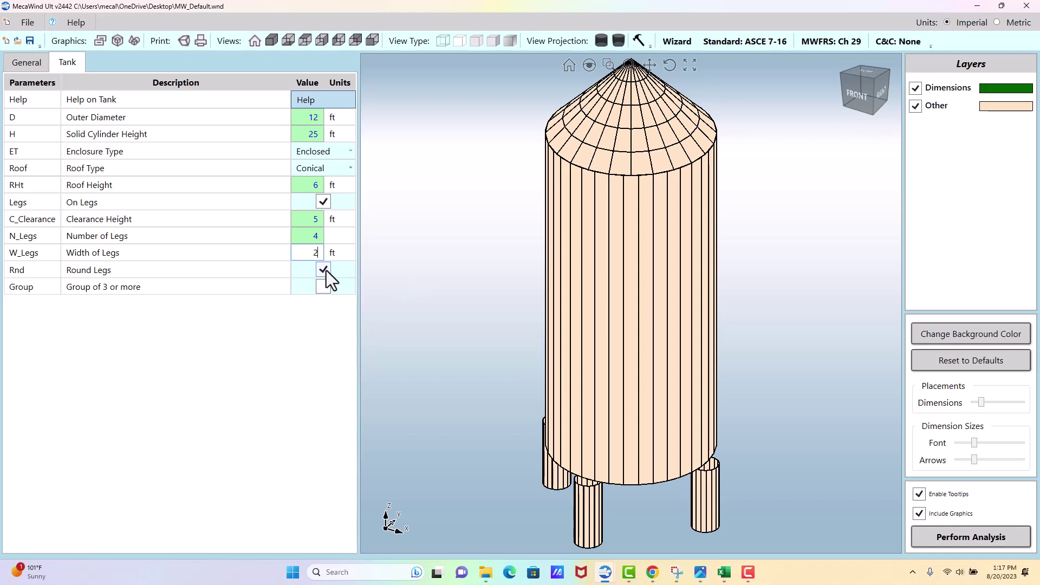
left_click(325, 269)
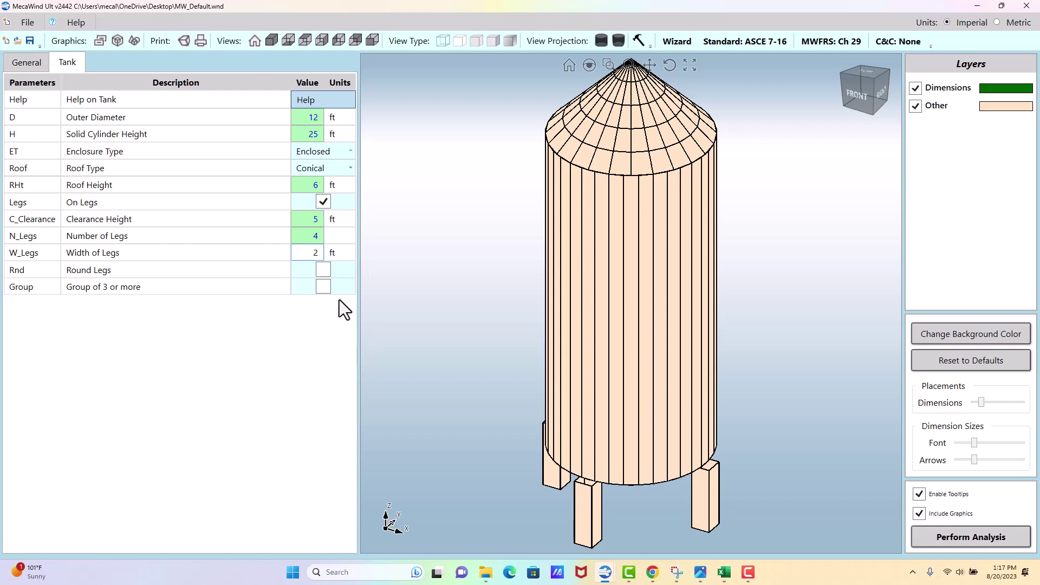
left_click(324, 287)
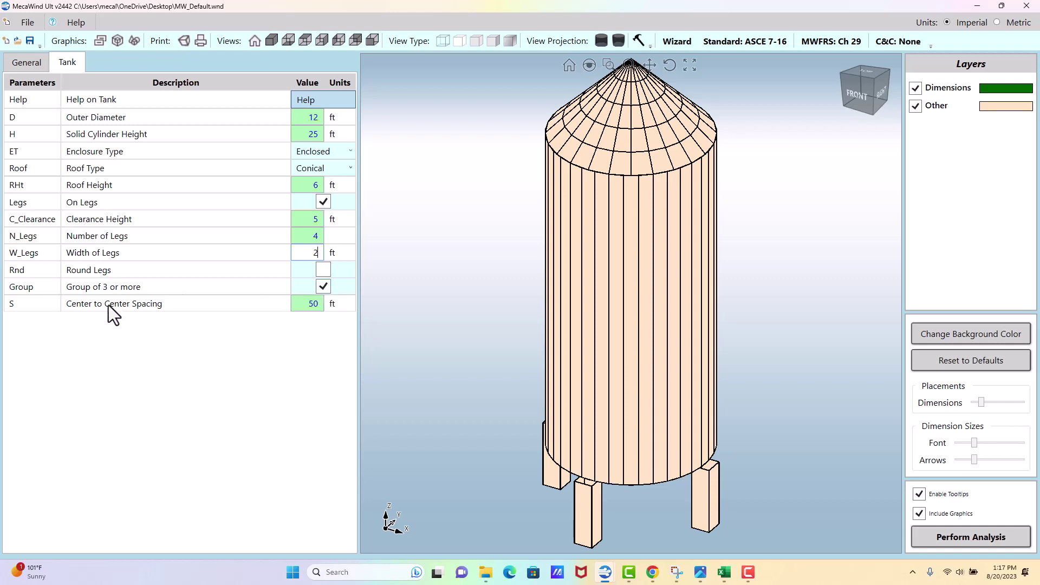
left_click(323, 287)
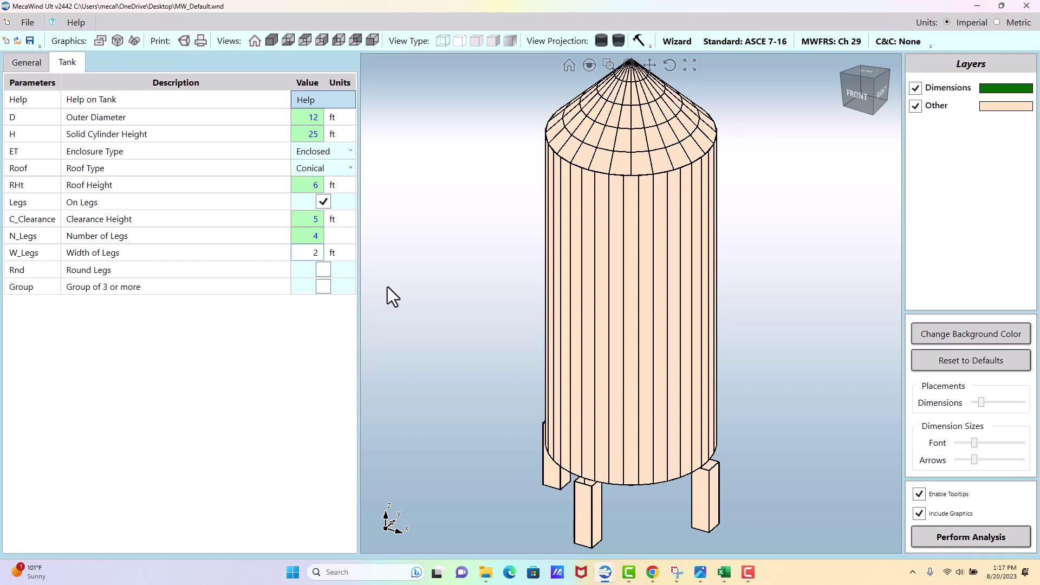
Choose Ch 30 Pt 7 as the Components & Cladding method and save it
left_click(895, 42)
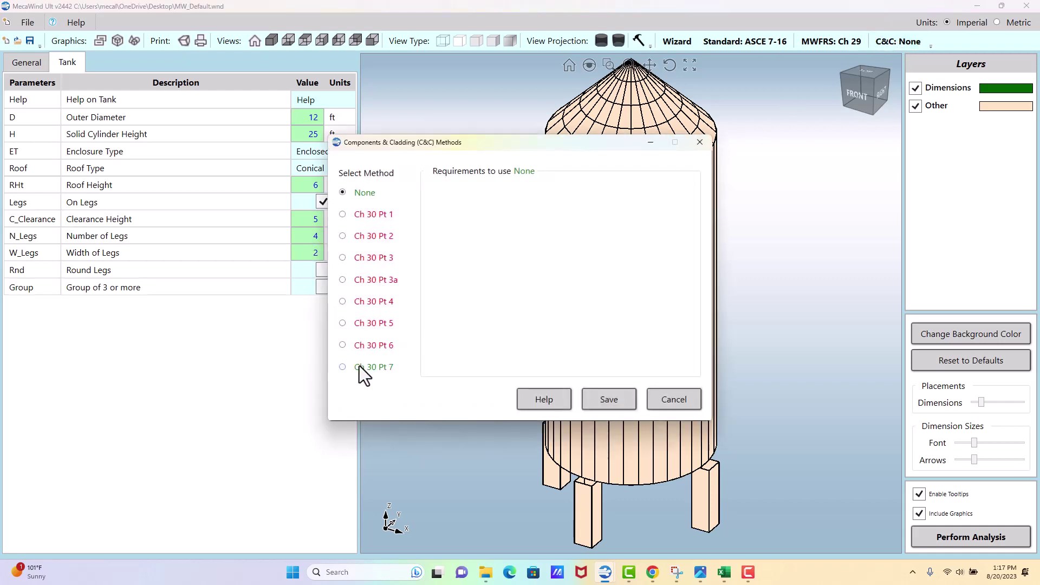
left_click(362, 367)
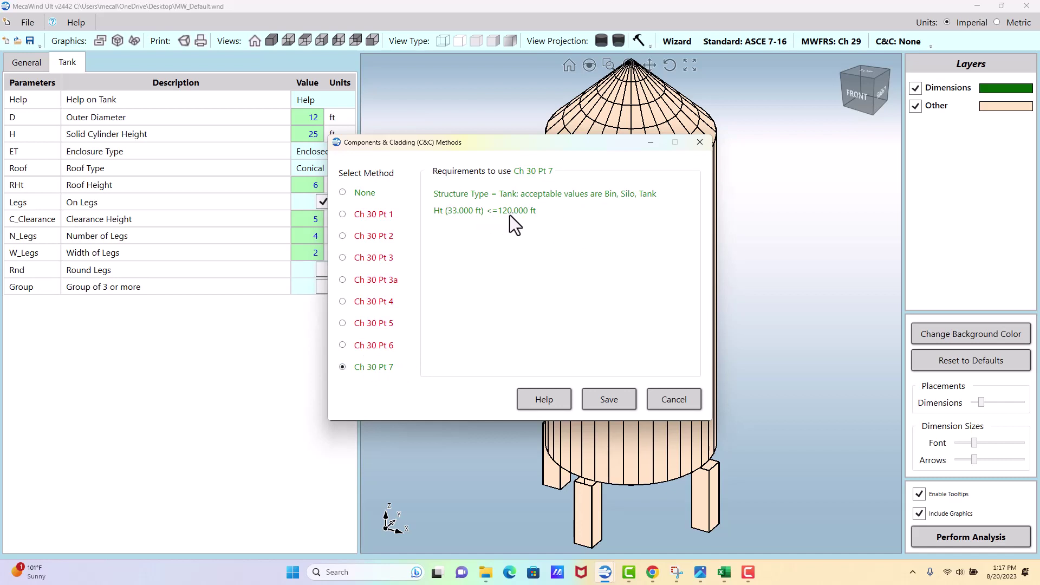
left_click(614, 400)
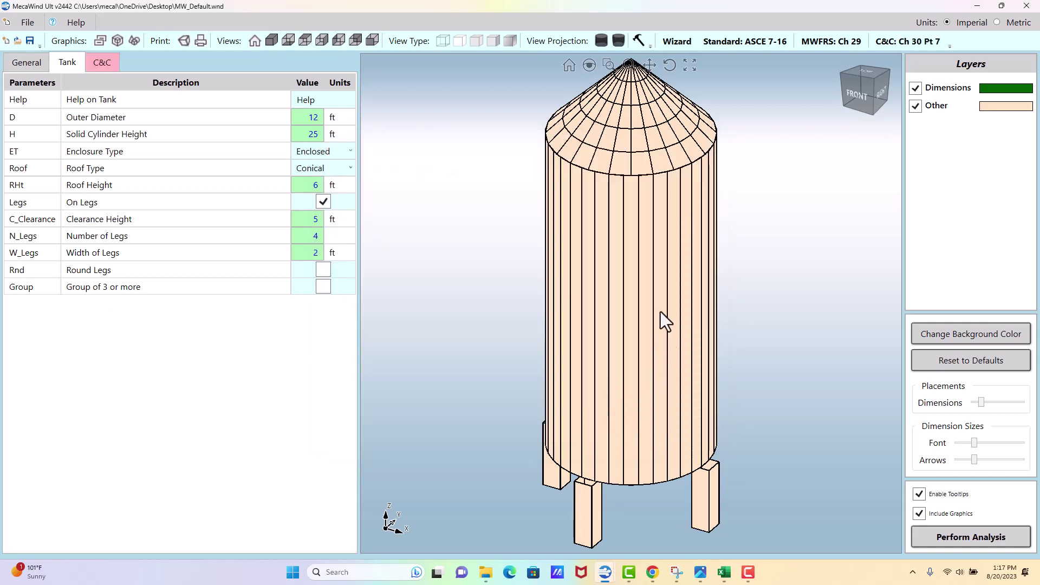
Populate the C&C table with Zones 1–4, overwriting existing data
left_click(107, 63)
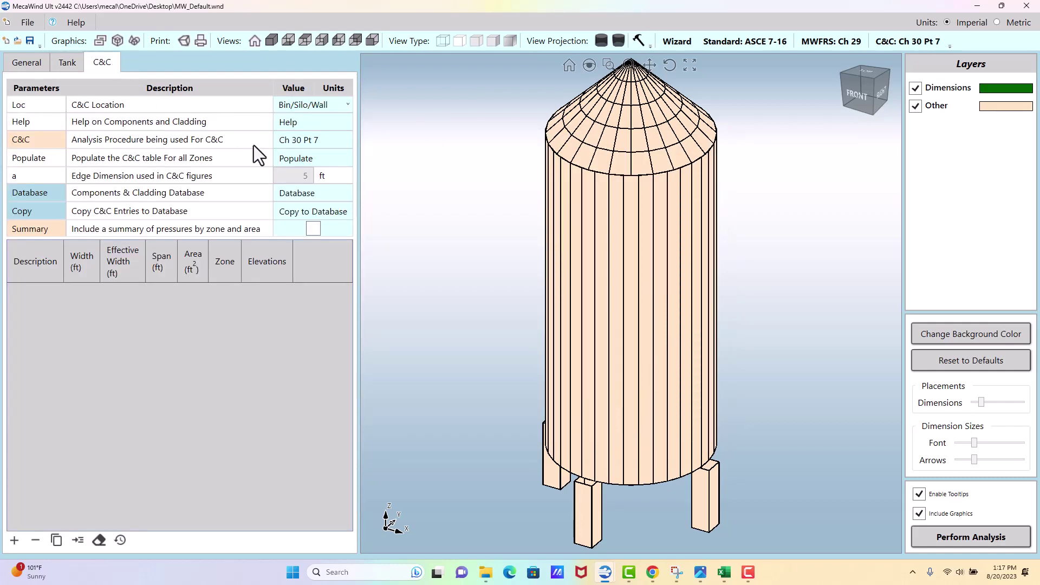
left_click(308, 158)
left_click(531, 358)
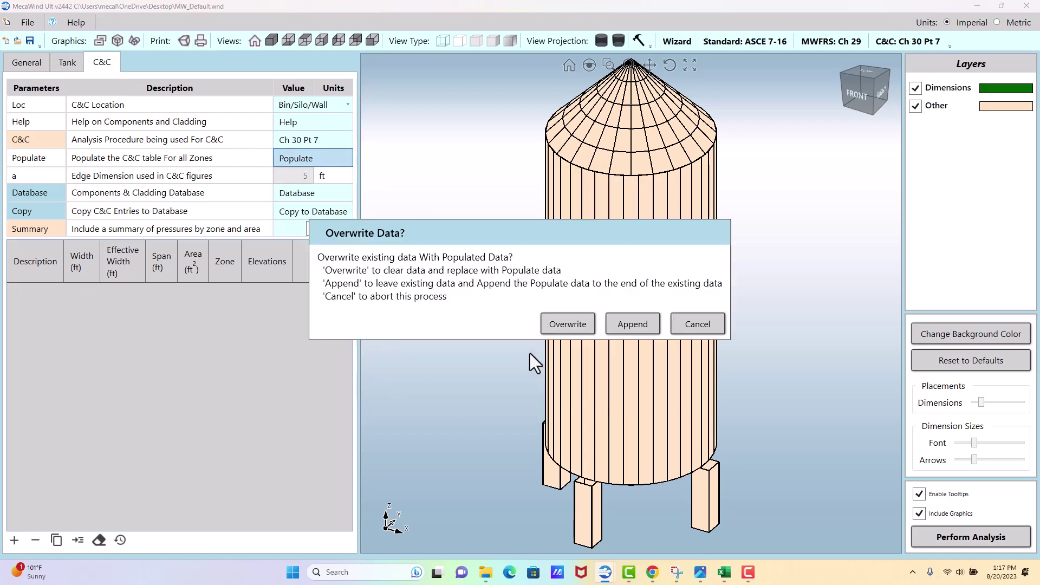
left_click(573, 324)
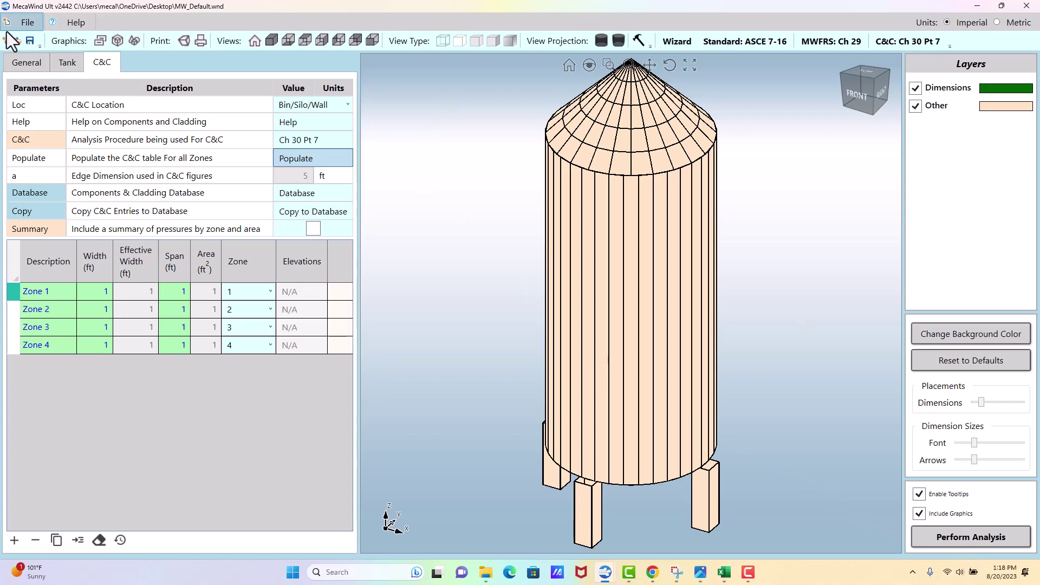
Save the model as Tank.wnd
left_click(23, 23)
left_click(44, 91)
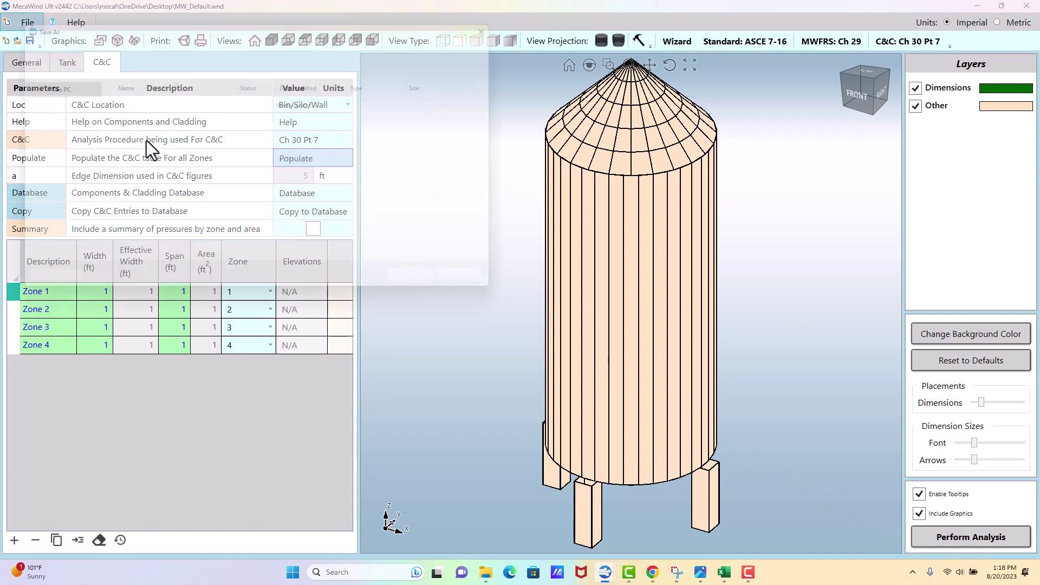
type("Ta")
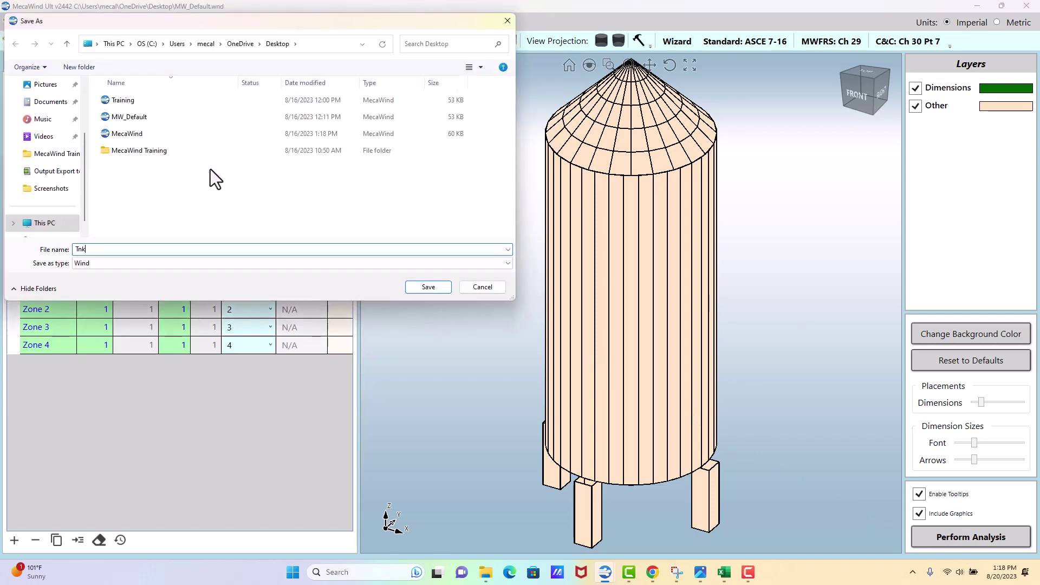
type("nk")
key("Return")
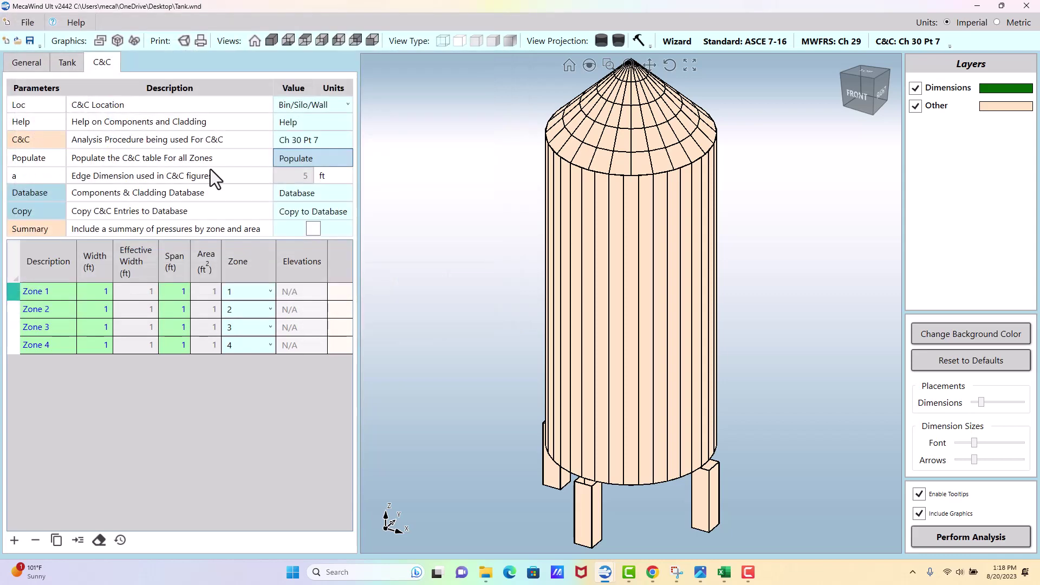
Run the analysis and review the report, highlighting the 45.0 Deg roof slope line
left_click(964, 538)
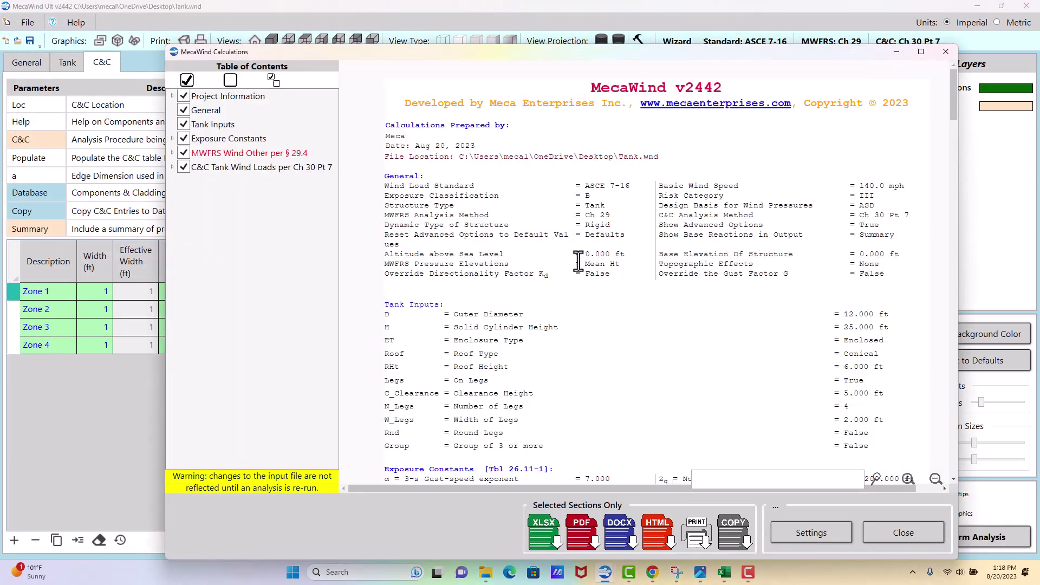
scroll(569, 245, "down", 10)
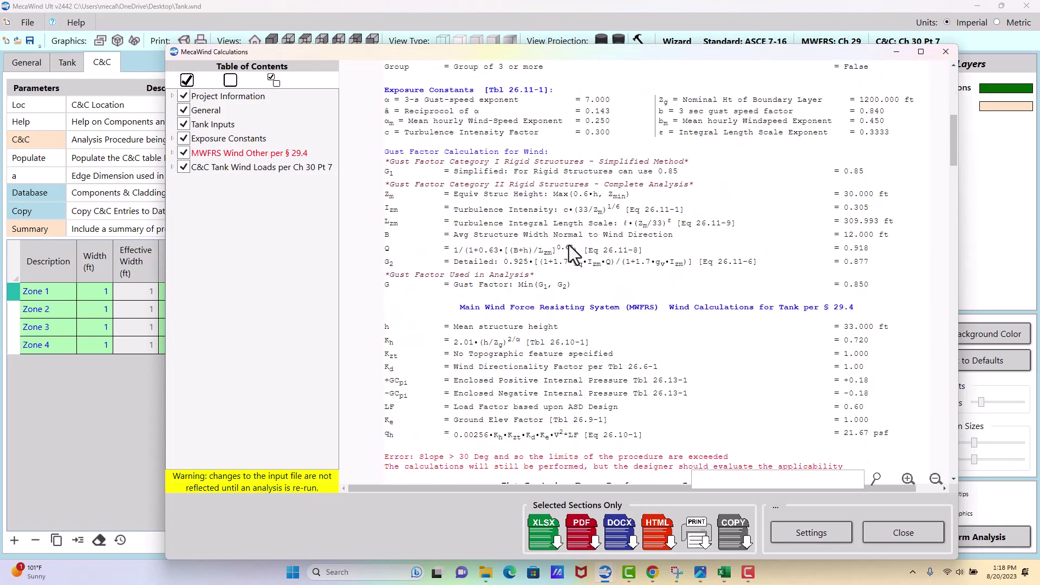
scroll(568, 244, "down", 1)
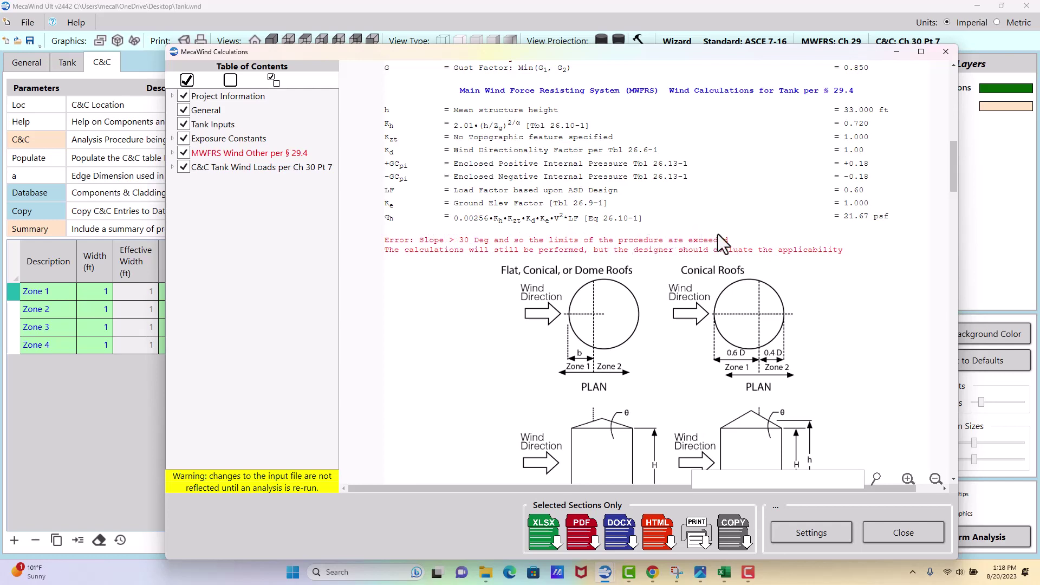
scroll(717, 234, "up", 9)
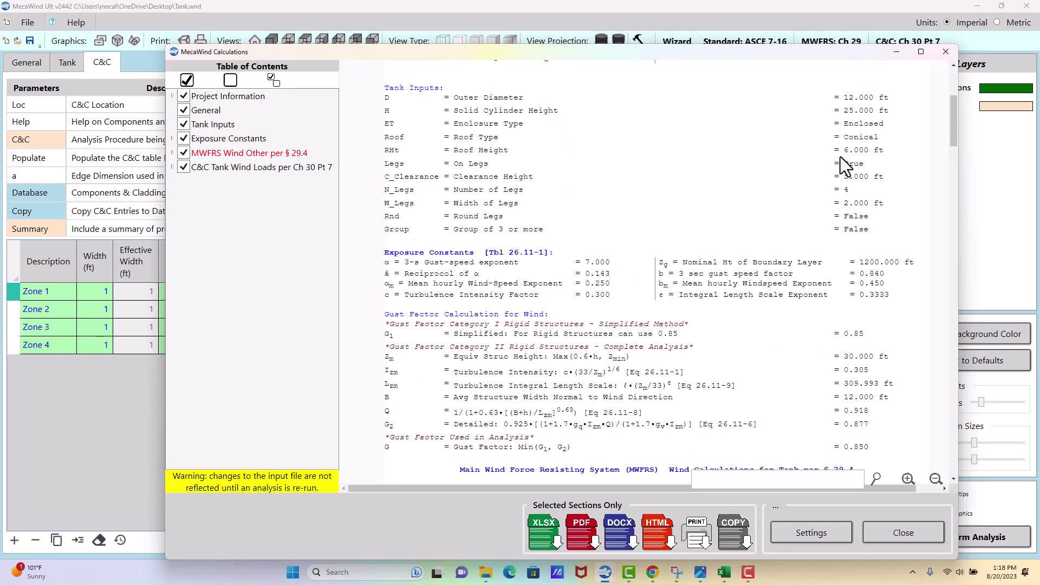
scroll(700, 282, "down", 2)
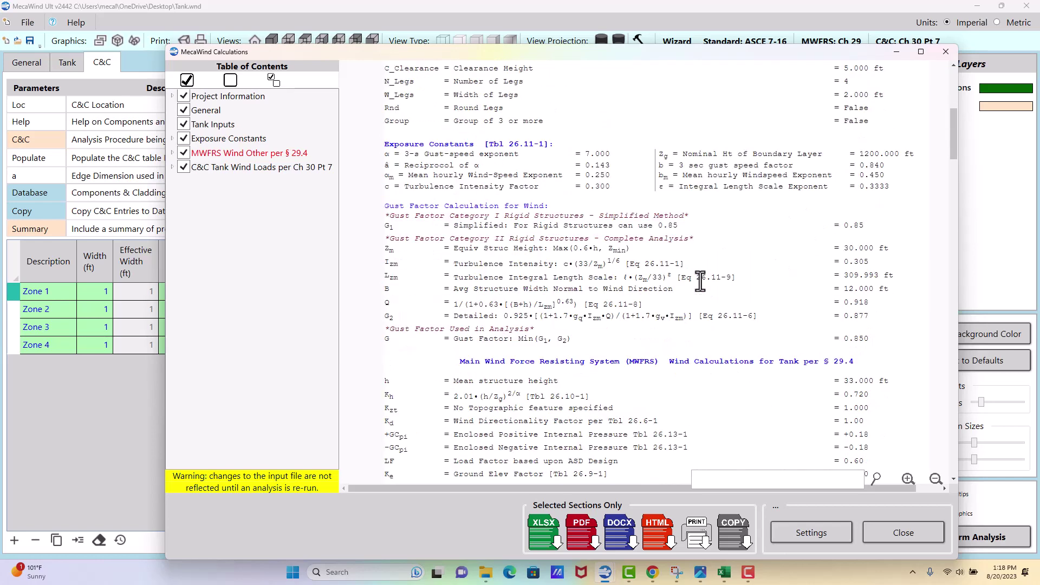
scroll(701, 282, "up", 2)
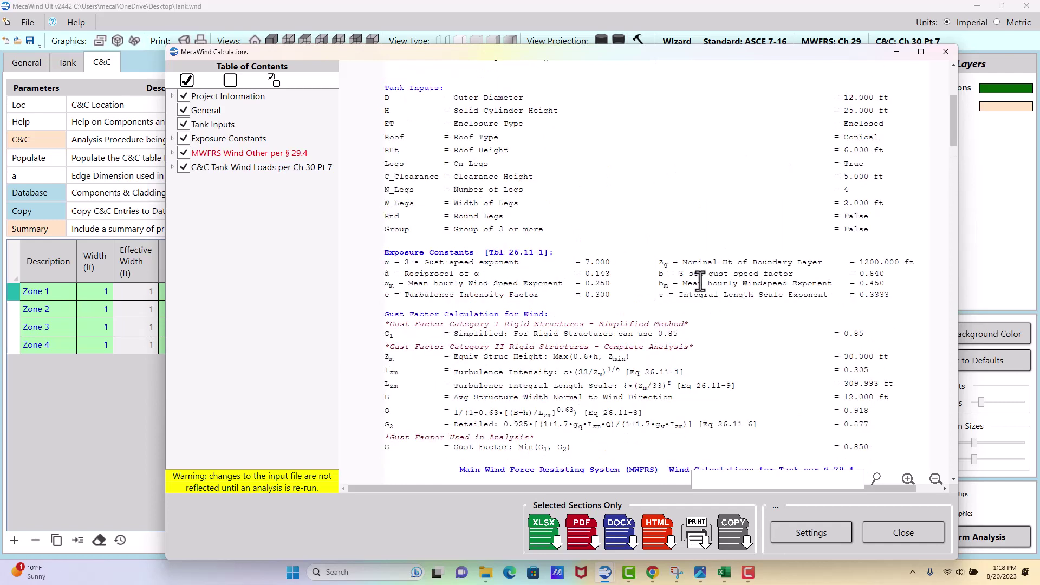
scroll(700, 282, "down", 6)
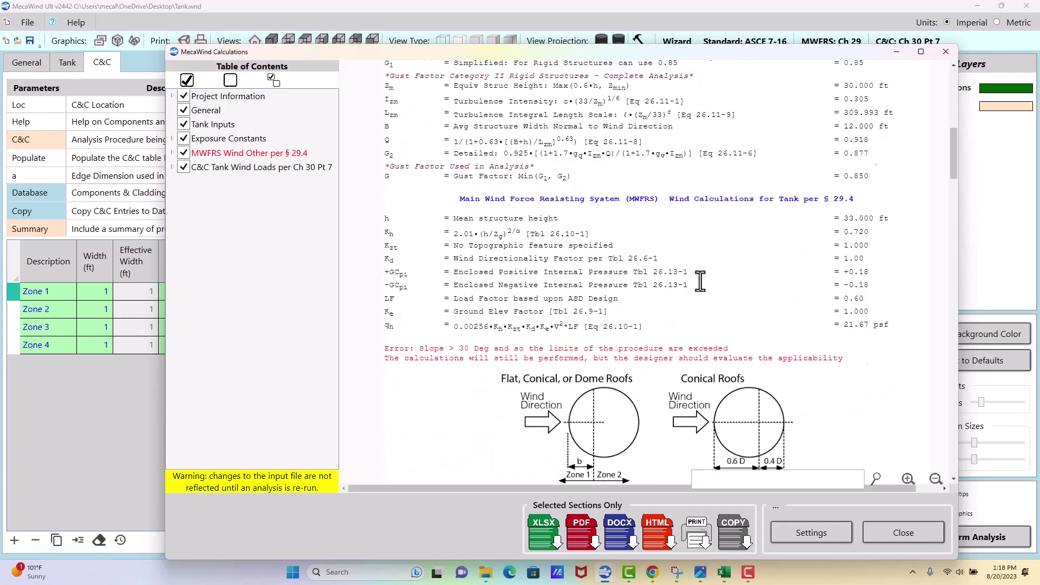
scroll(701, 280, "down", 5)
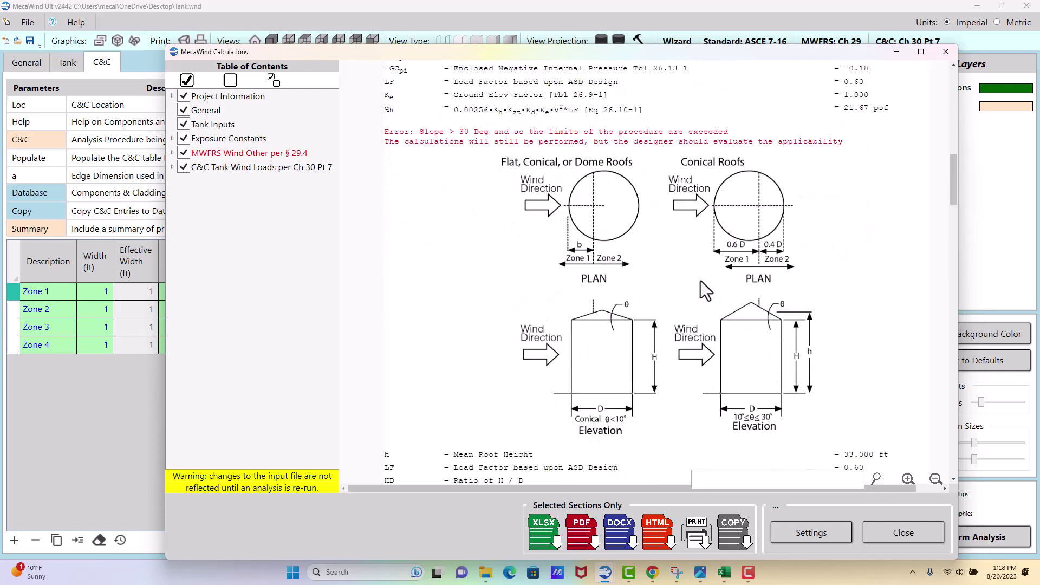
scroll(699, 280, "down", 1)
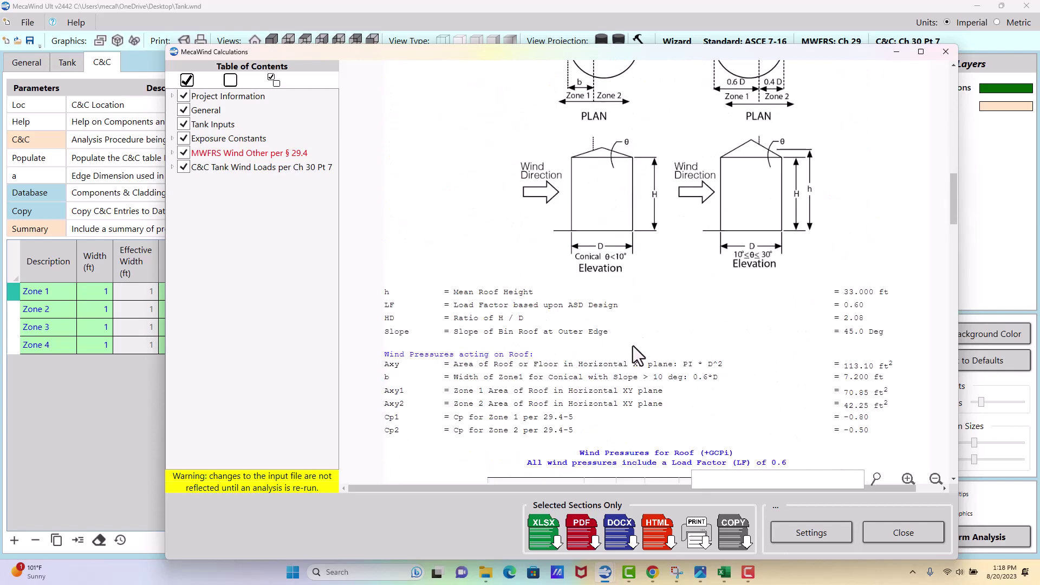
left_click_drag(455, 331, 888, 332)
scroll(826, 295, "up", 6)
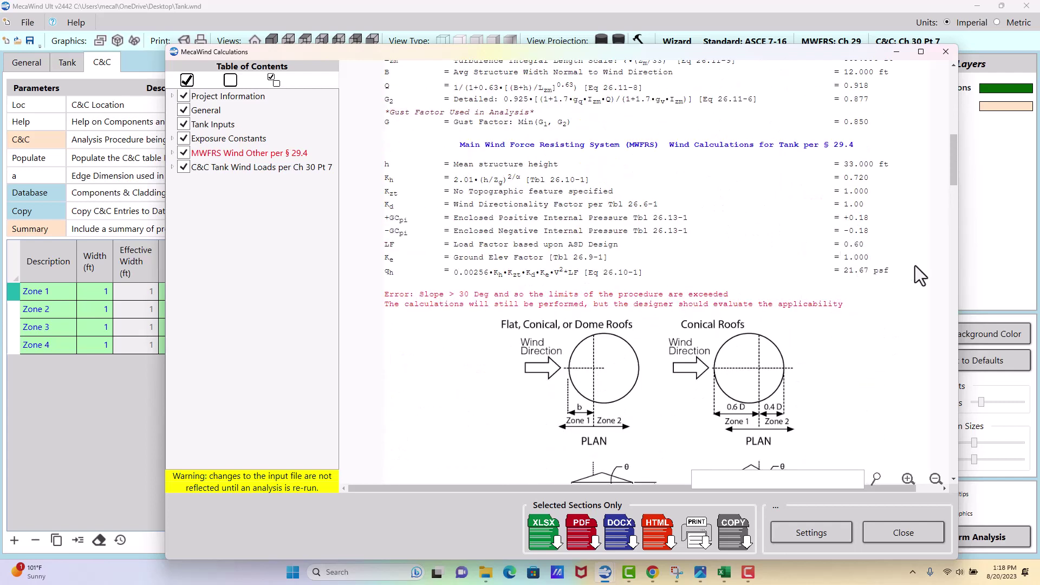
scroll(852, 236, "down", 3)
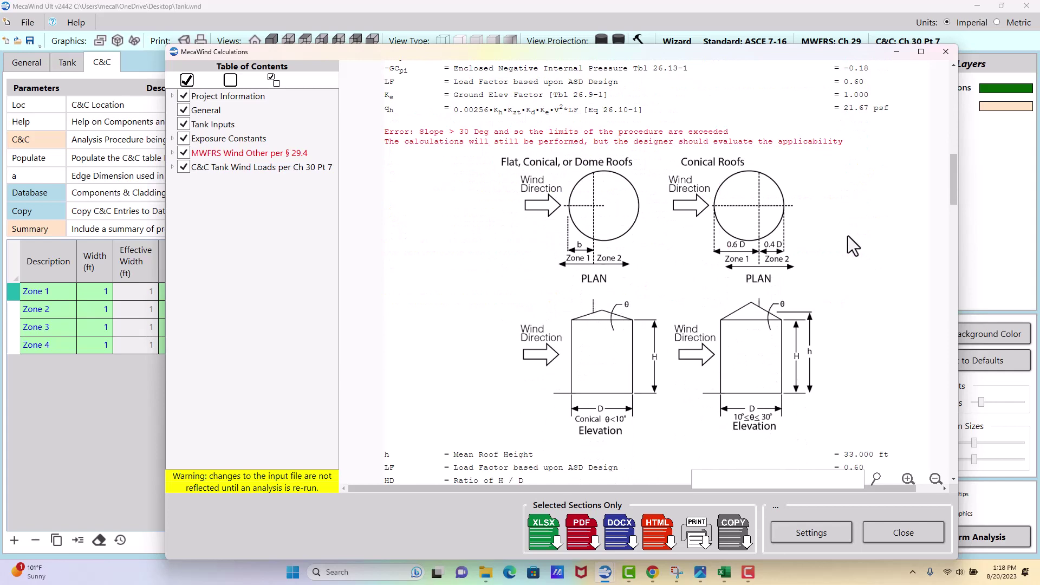
Close the report and edit the Tank tab's 6 ft roof height value
left_click(898, 534)
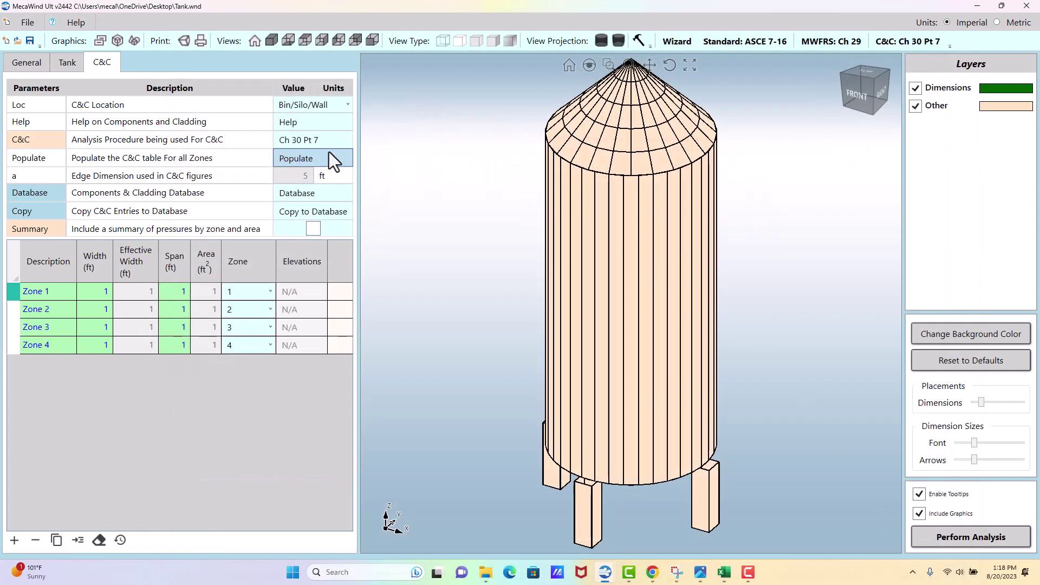
left_click(67, 63)
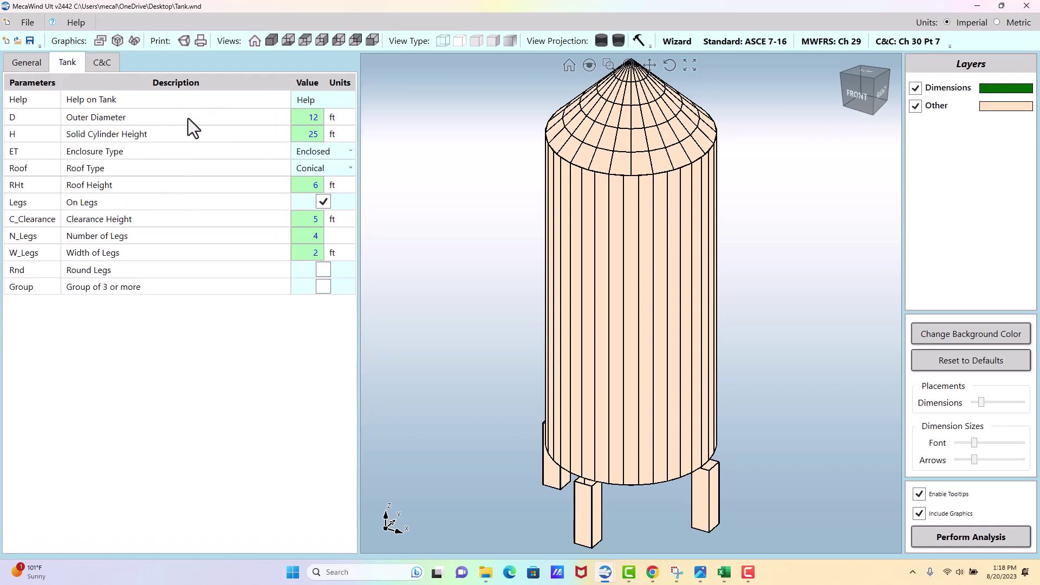
left_click(297, 186)
Rerun the analysis and review MWFRS Wind on Roof results for the 26.57° roof slope
left_click(972, 541)
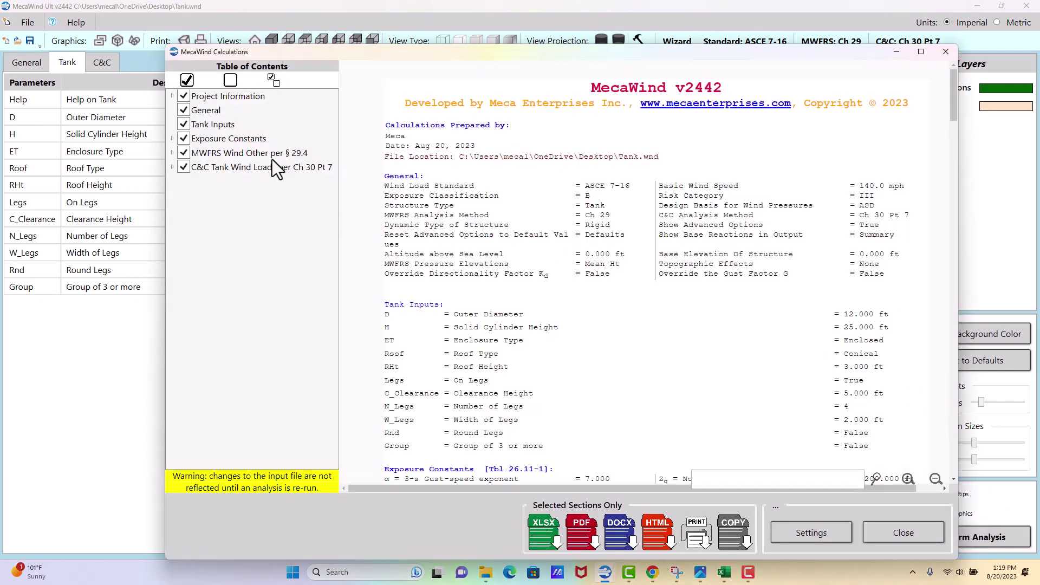
left_click(265, 154)
left_click(173, 154)
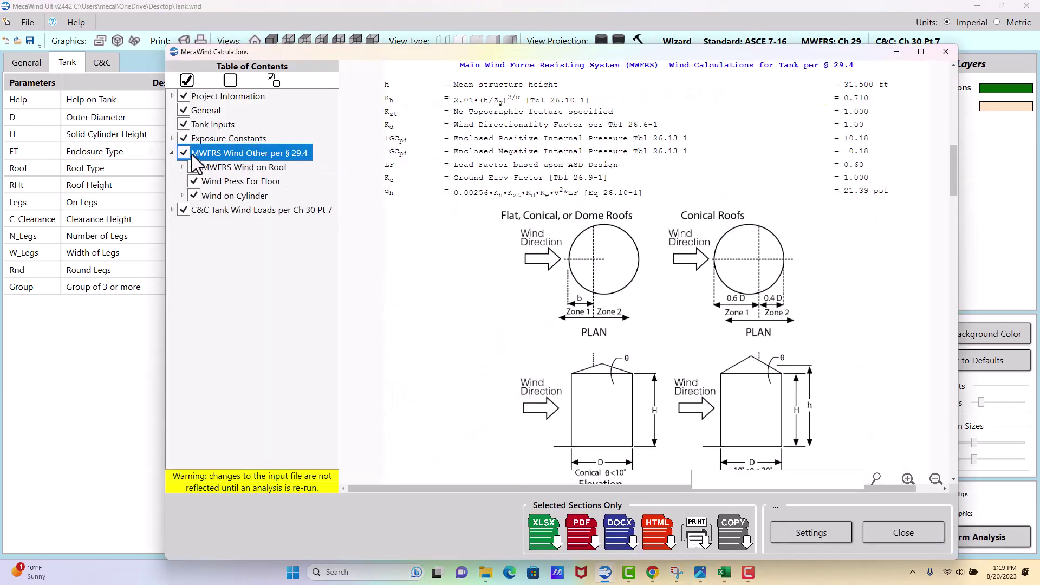
left_click(230, 167)
scroll(480, 221, "up", 10)
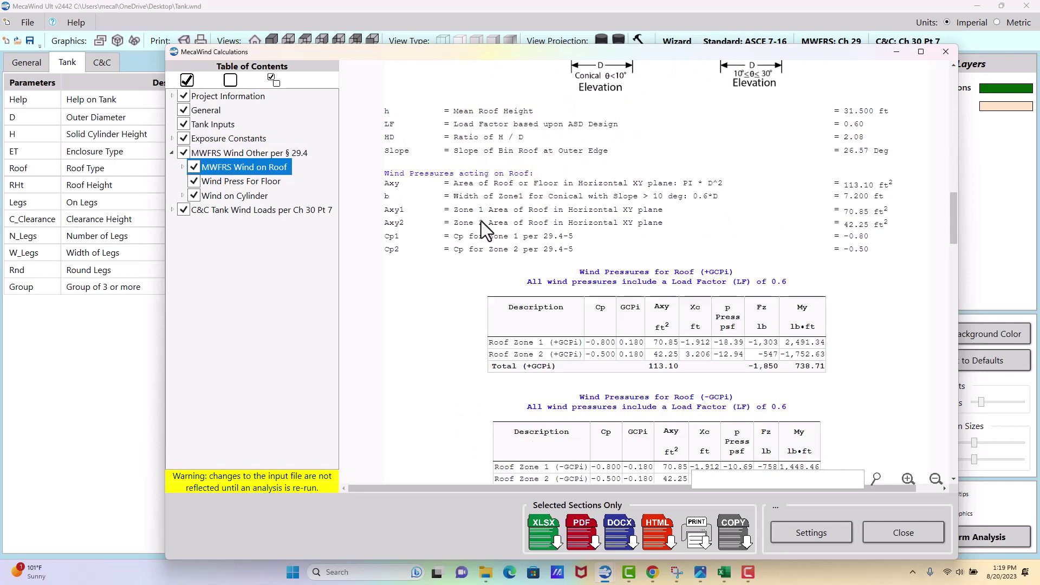
scroll(480, 222, "up", 3)
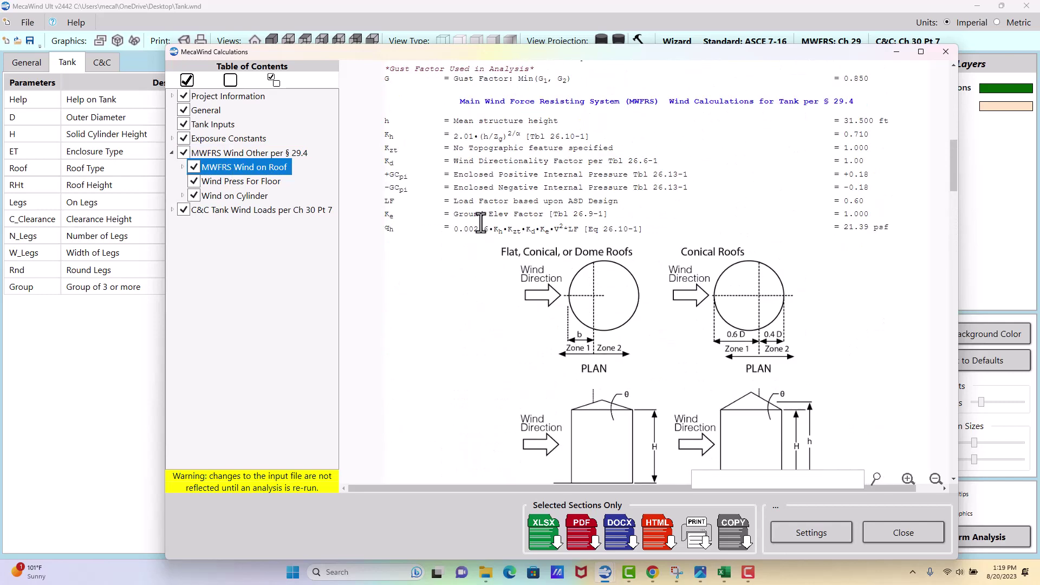
scroll(481, 222, "down", 2)
scroll(480, 222, "down", 3)
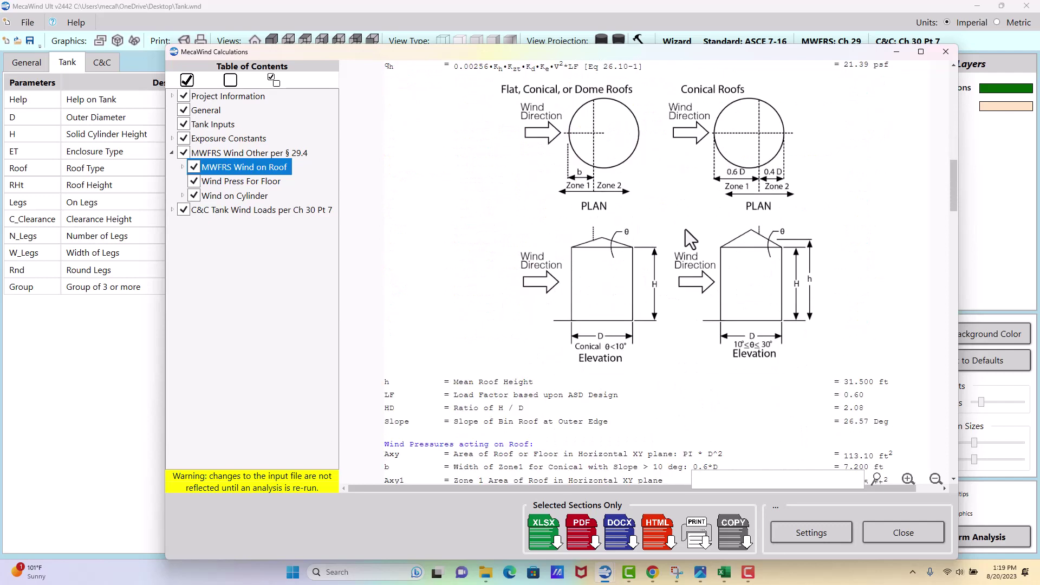
scroll(683, 229, "down", 3)
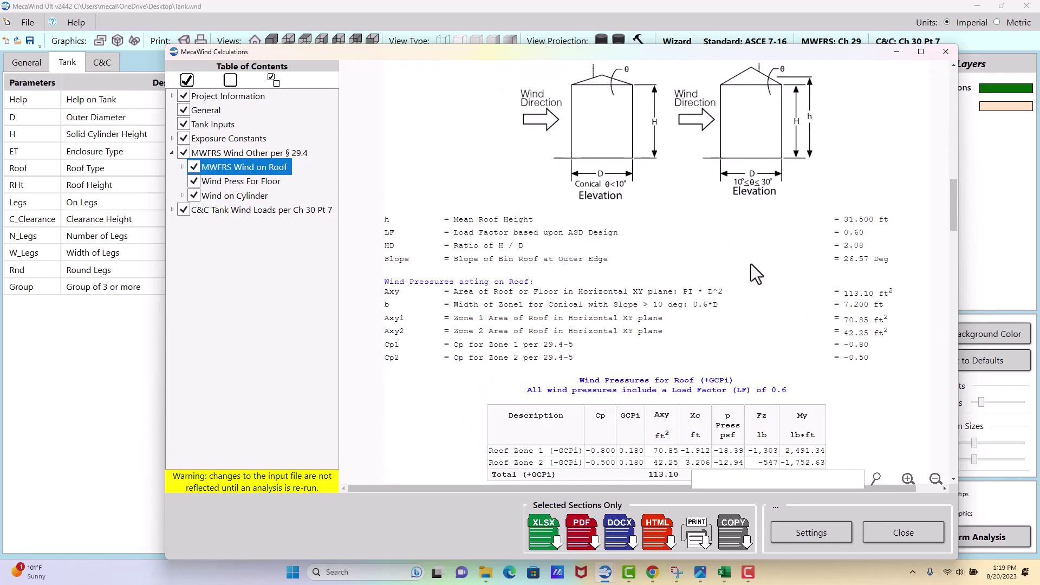
scroll(732, 262, "down", 2)
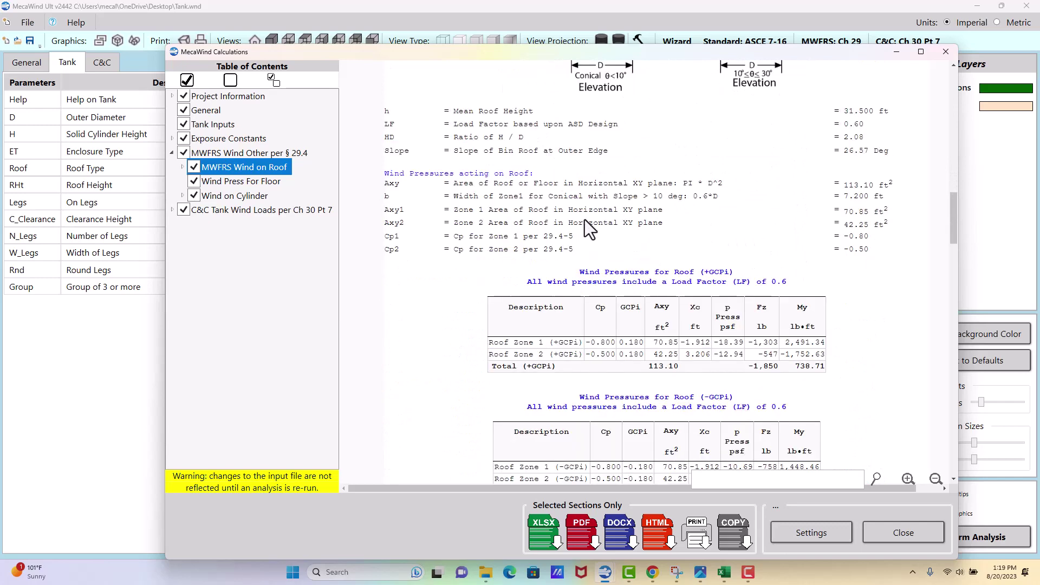
scroll(586, 236, "down", 4)
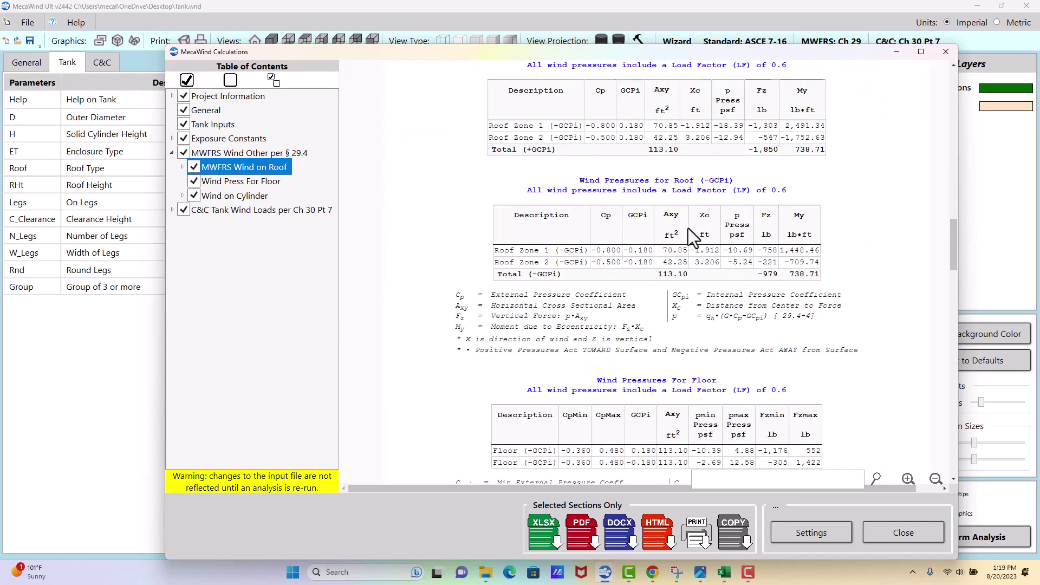
scroll(688, 233, "down", 3)
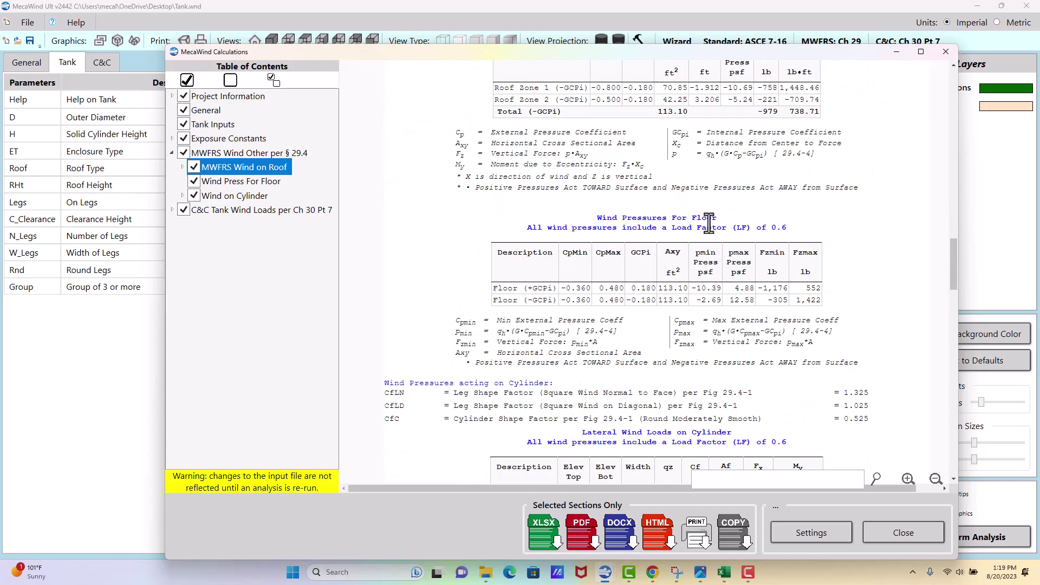
Reposition the MecaWind Calculations report window and review the cylinder results
left_click_drag(526, 51, 608, 265)
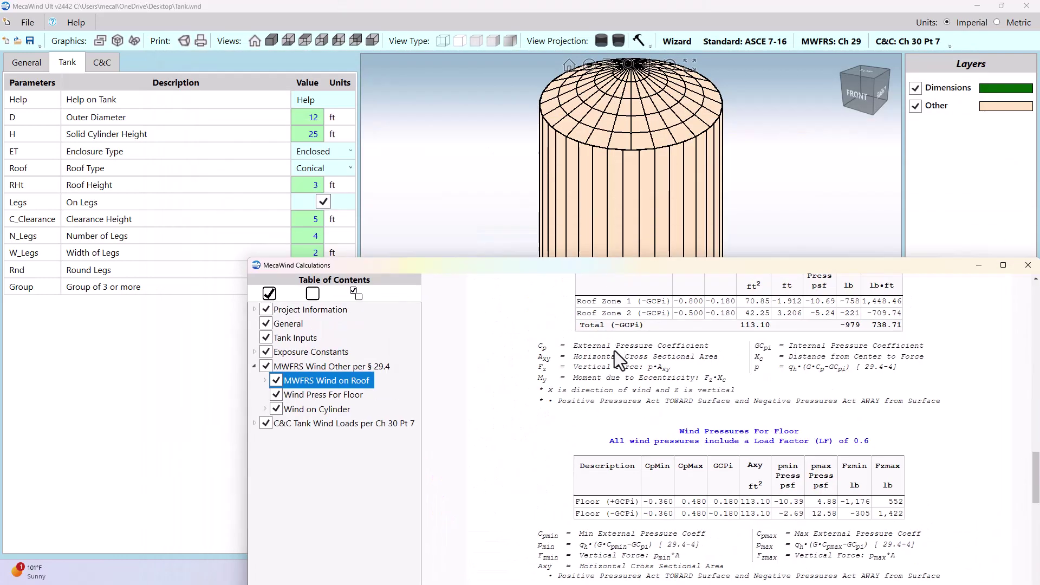
left_click_drag(614, 350, 126, 38)
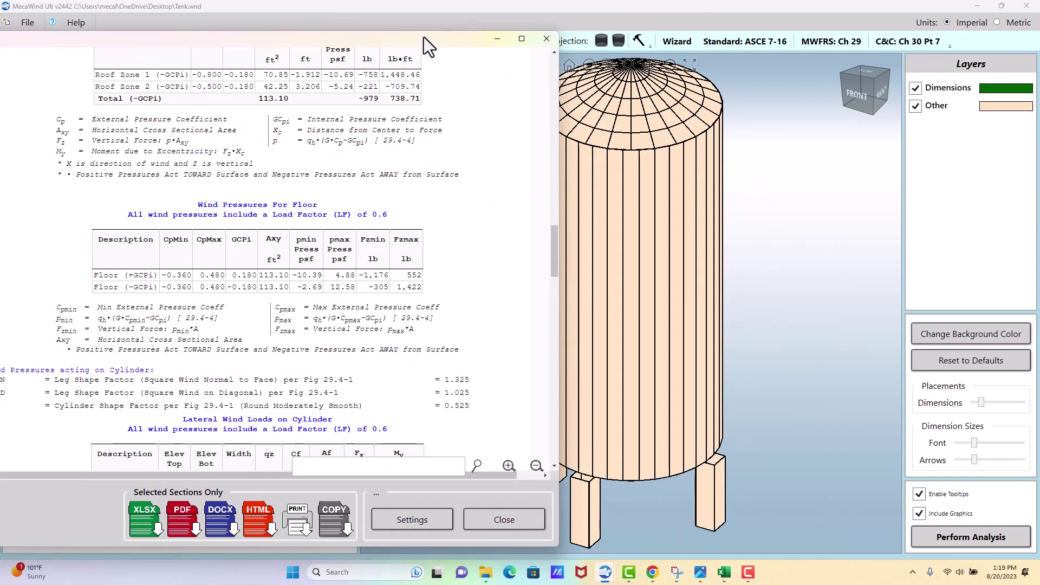
left_click_drag(423, 36, 766, 35)
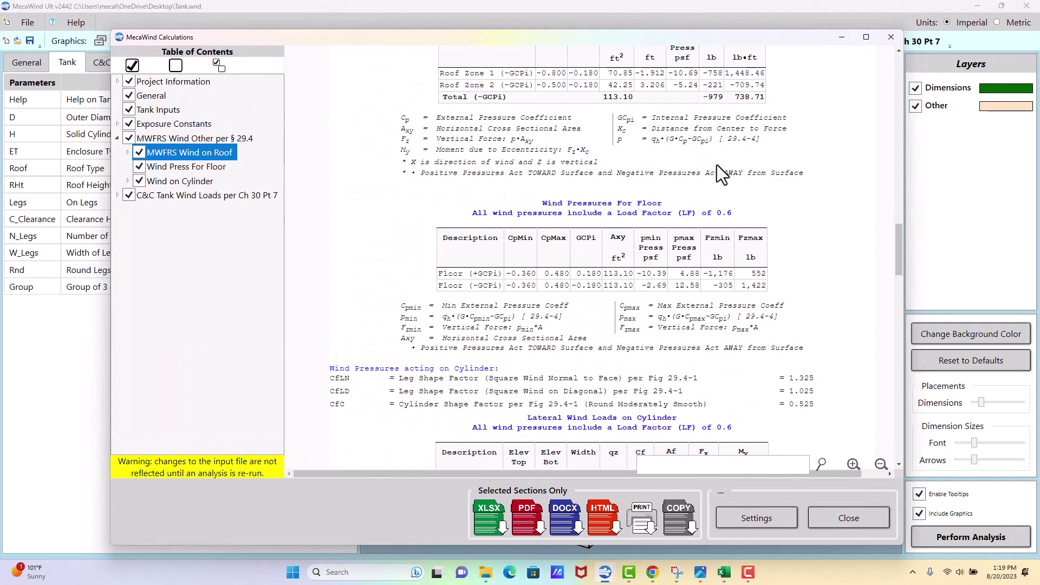
scroll(665, 269, "down", 3)
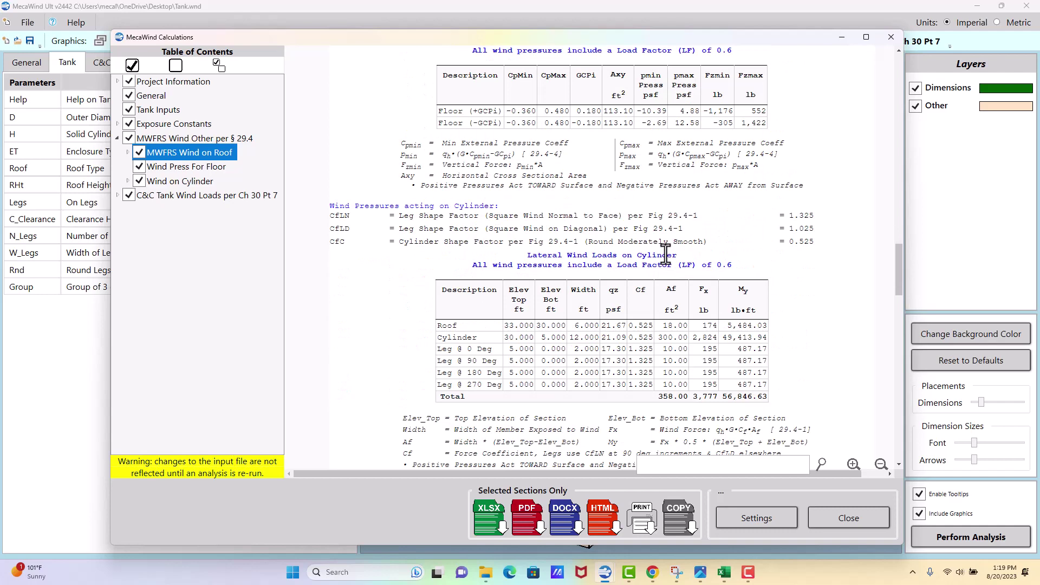
scroll(651, 271, "down", 2)
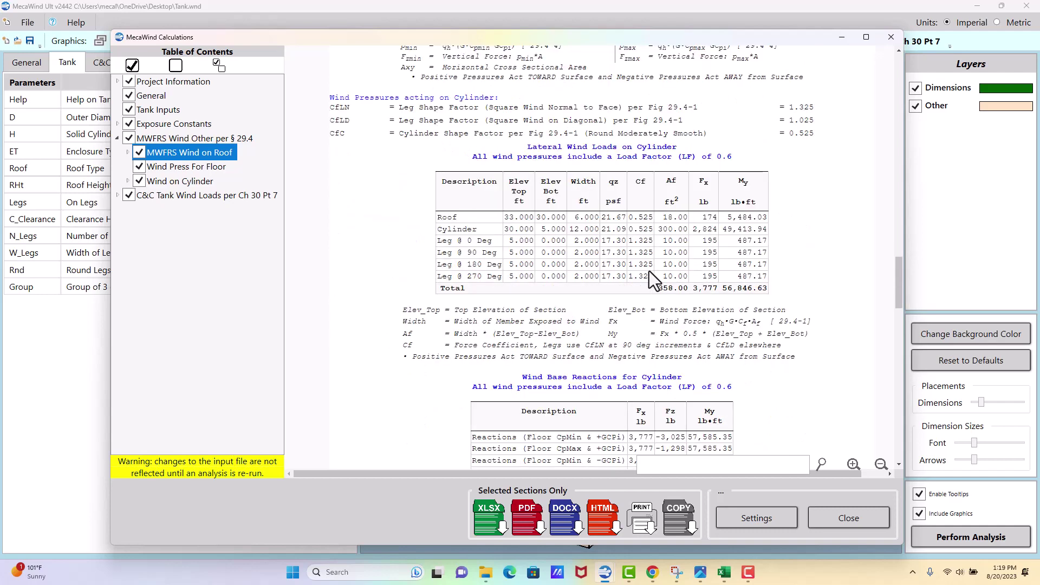
scroll(648, 268, "down", 6)
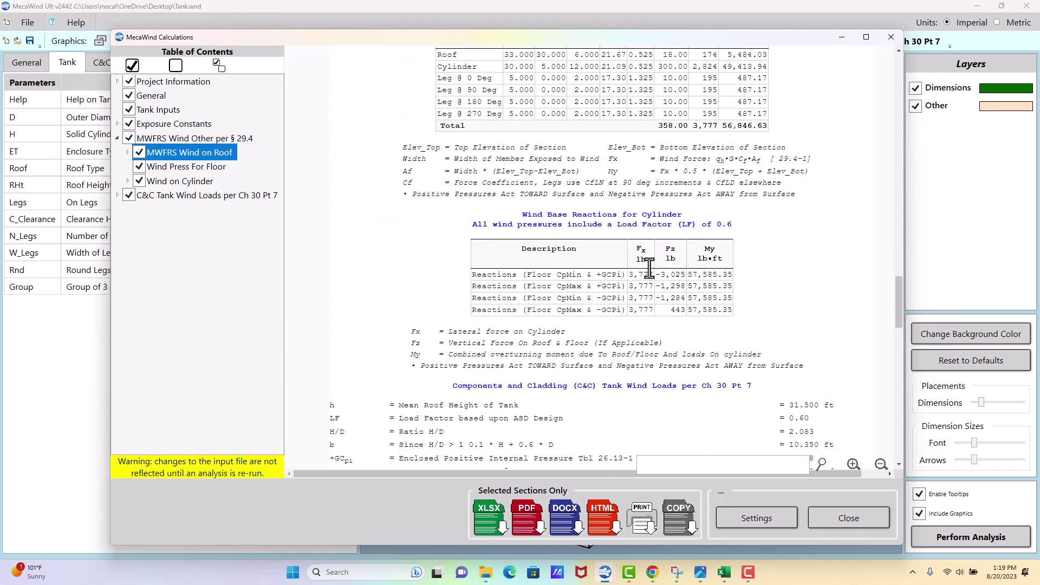
Read through the base reaction and C&C wind load tables, then close the report
scroll(649, 268, "down", 1)
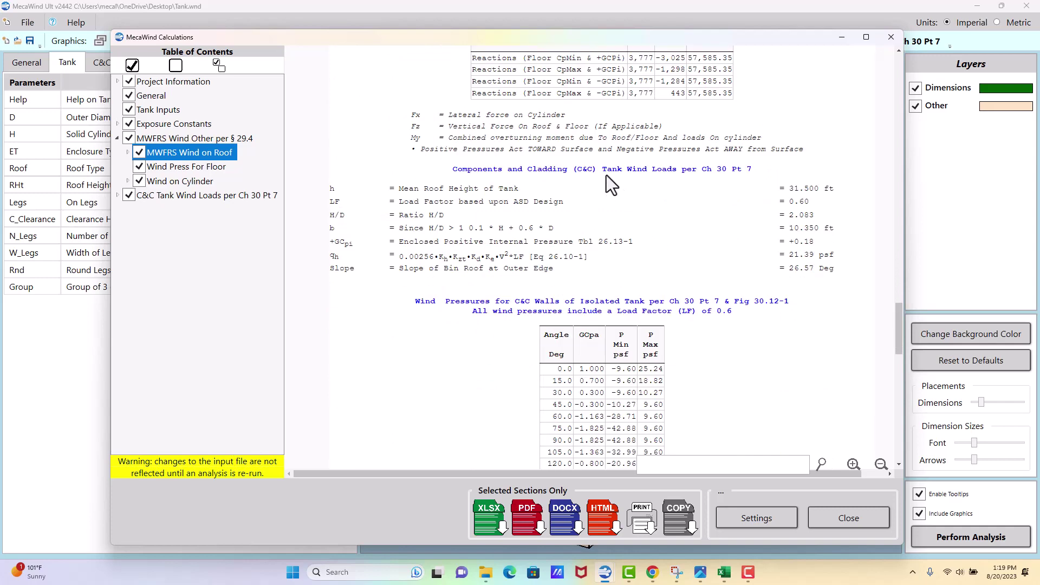
scroll(603, 222, "down", 2)
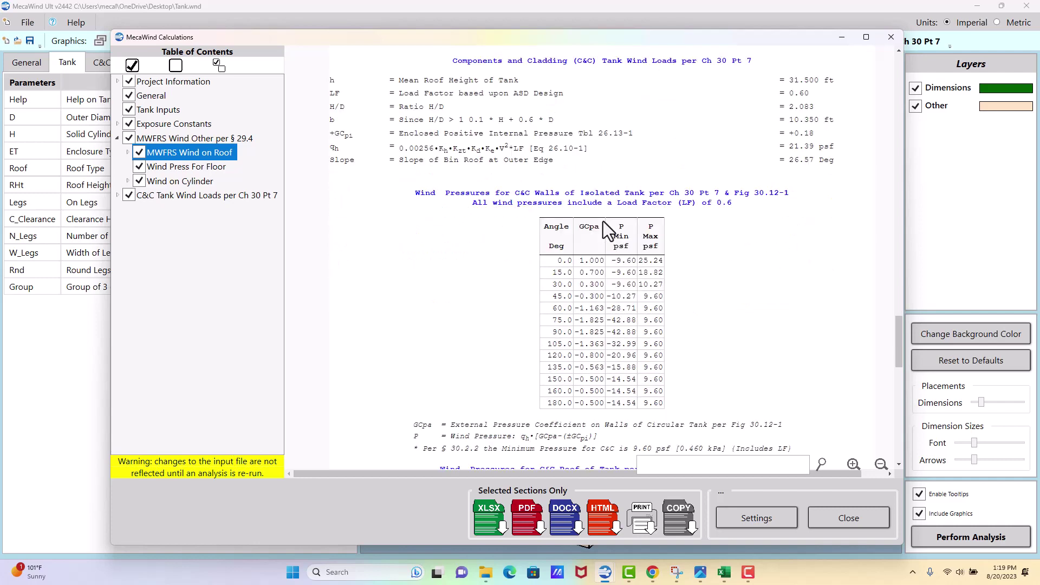
scroll(602, 219, "down", 2)
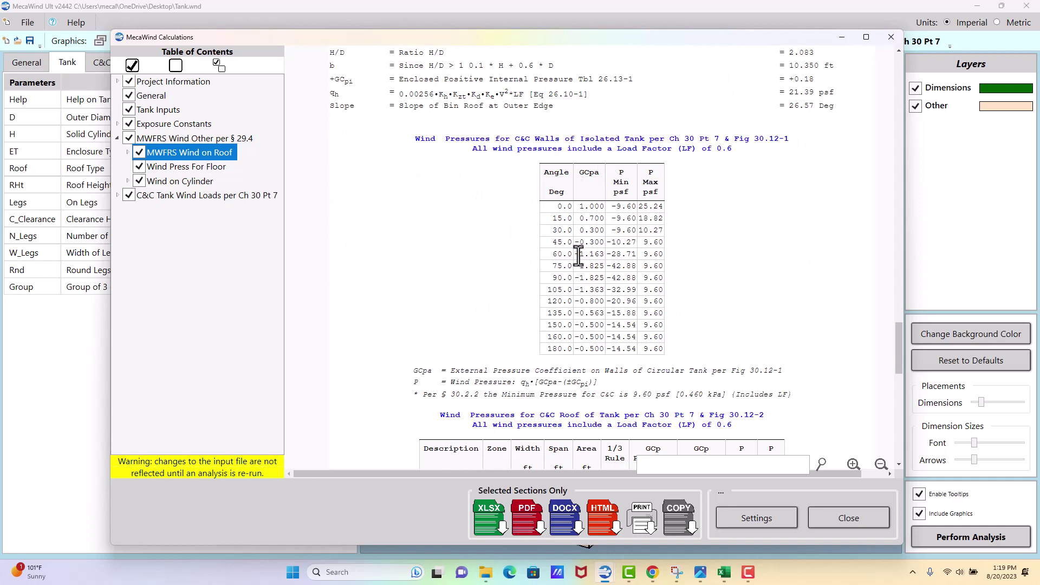
scroll(581, 255, "down", 2)
scroll(583, 255, "down", 1)
scroll(564, 268, "down", 2)
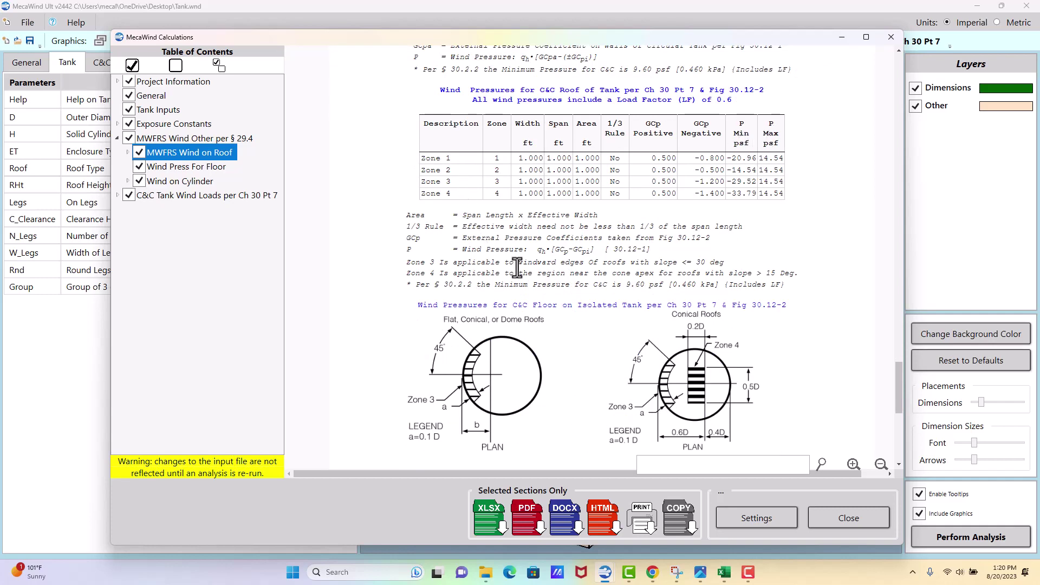
scroll(517, 268, "down", 4)
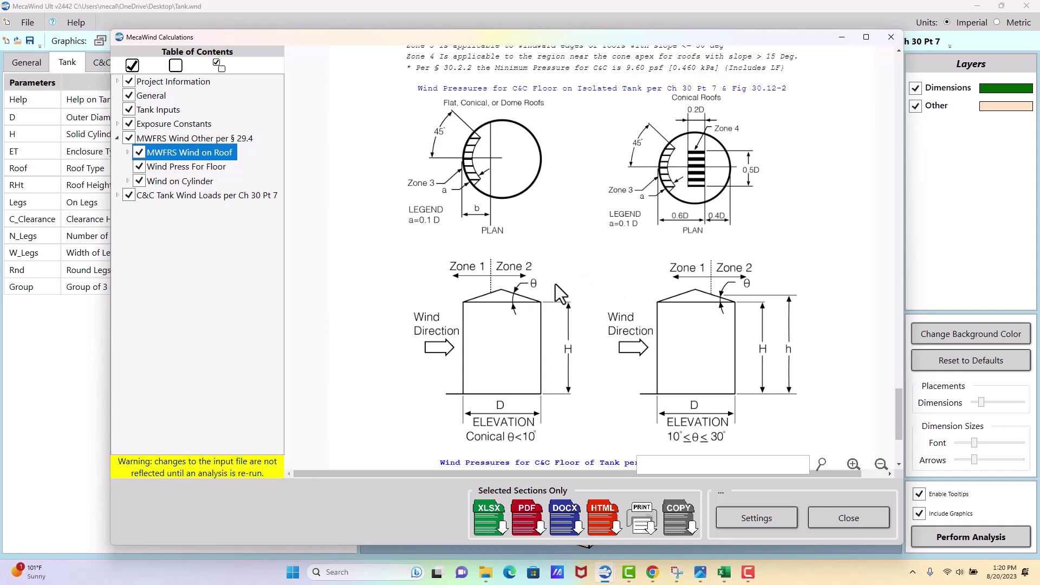
scroll(554, 284, "down", 3)
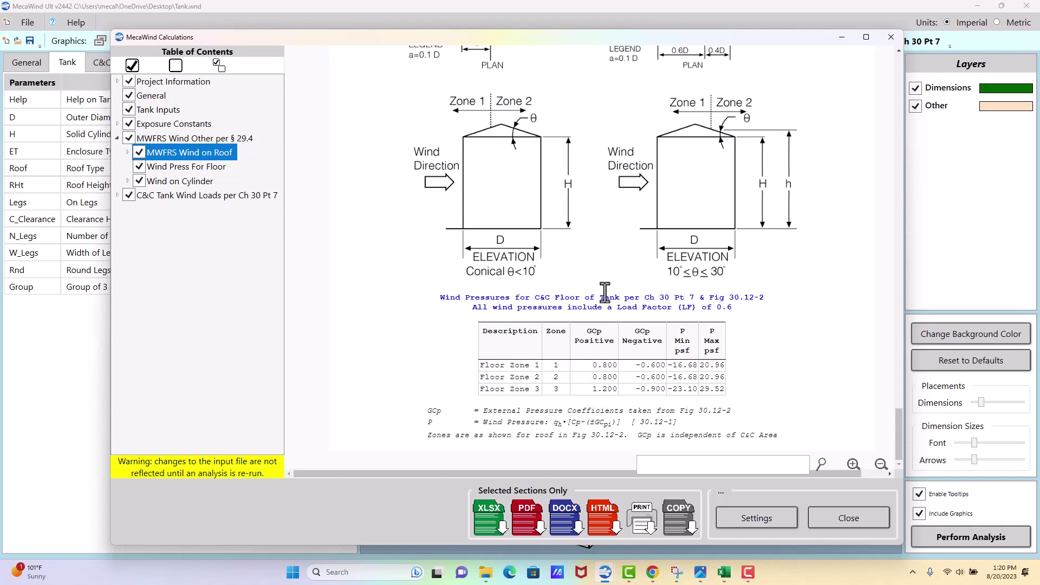
left_click(837, 515)
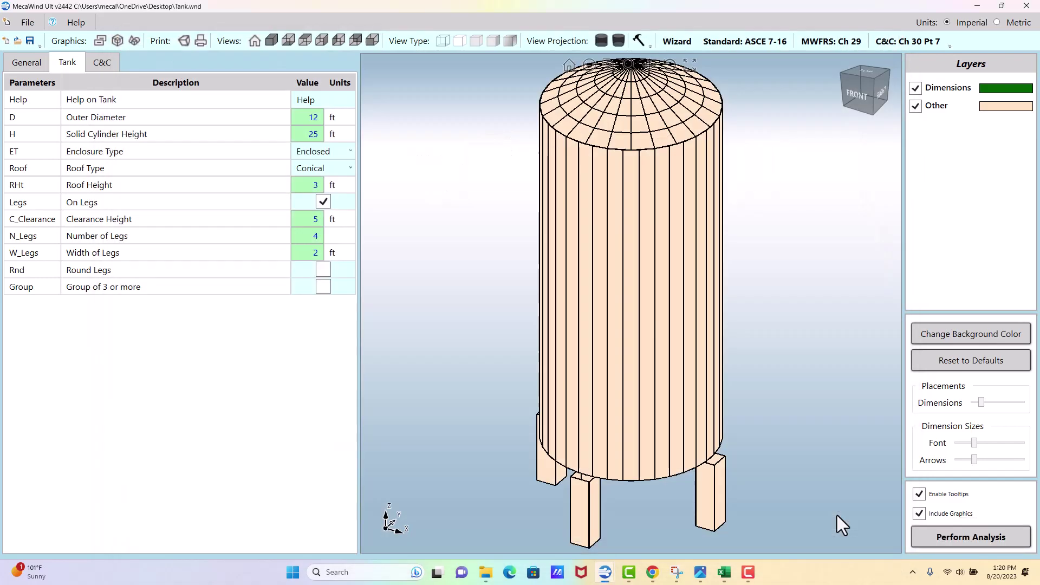